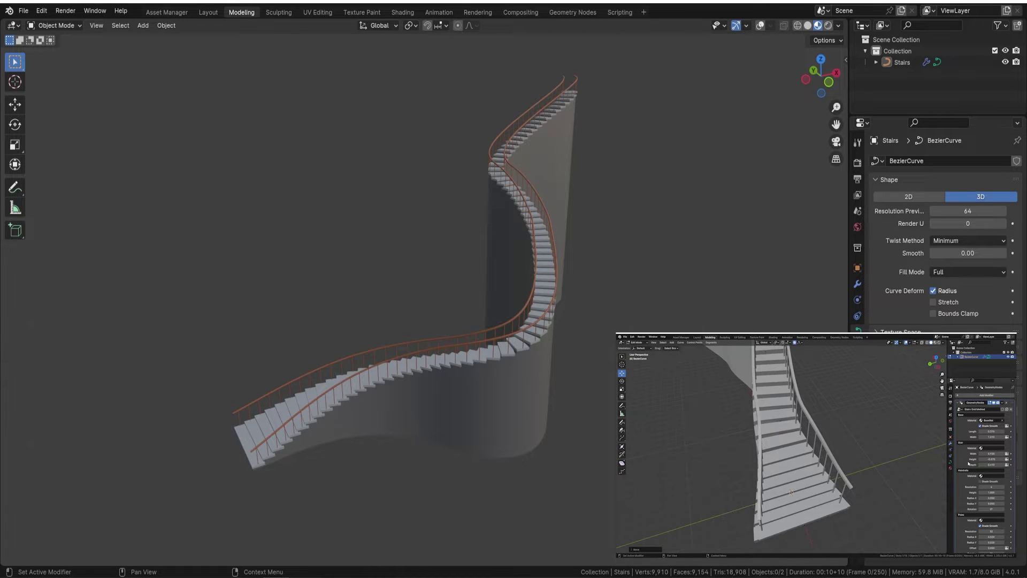
Turn on the viewport overlays so the grid floor shows around the stairs.
{"action": "middle_click_drag", "start_coordinate": [647, 313], "coordinate": [664, 309]}
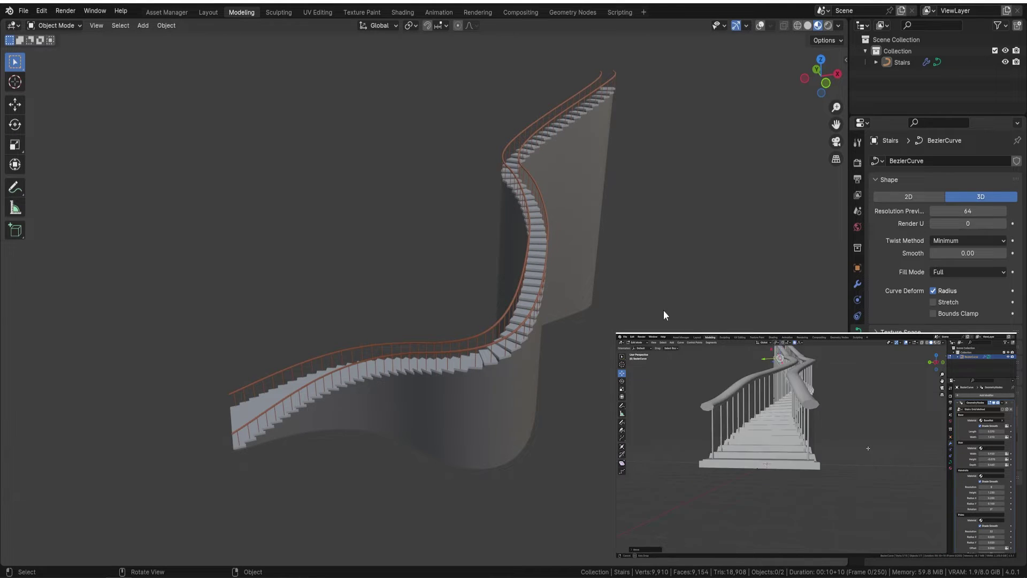
{"action": "middle_click_drag", "start_coordinate": [514, 258], "coordinate": [599, 262]}
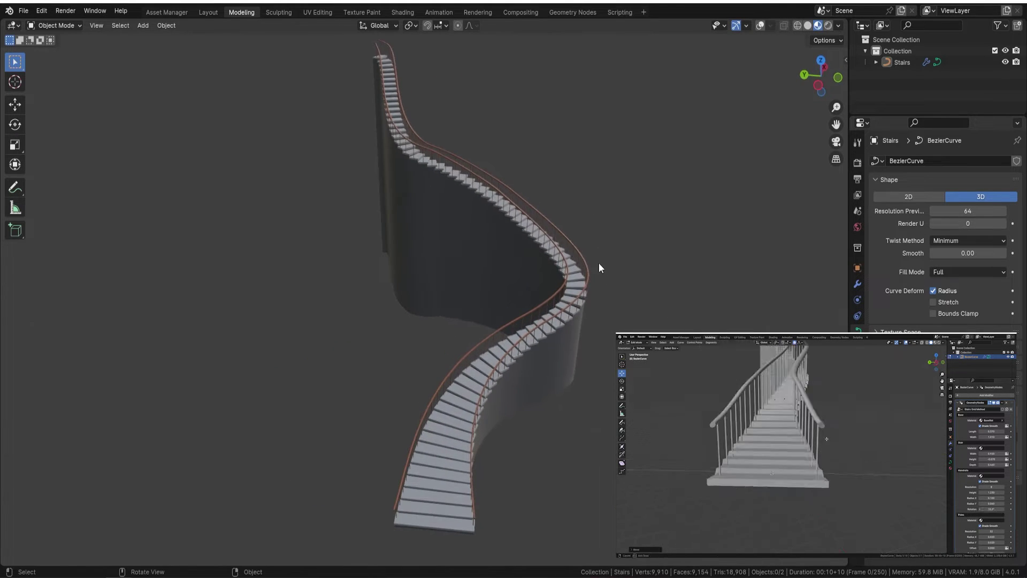
{"action": "middle_click_drag", "start_coordinate": [474, 220], "coordinate": [483, 206]}
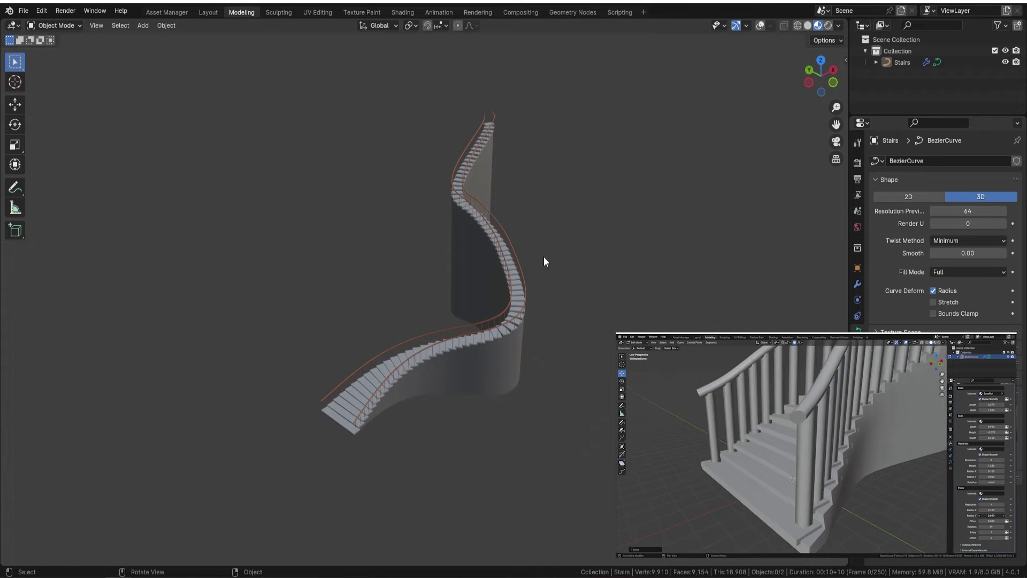
{"action": "mouse_move", "coordinate": [531, 300]}
{"action": "middle_mouse_down"}
{"action": "mouse_move", "coordinate": [479, 298]}
{"action": "mouse_move", "coordinate": [516, 298]}
{"action": "middle_mouse_up"}
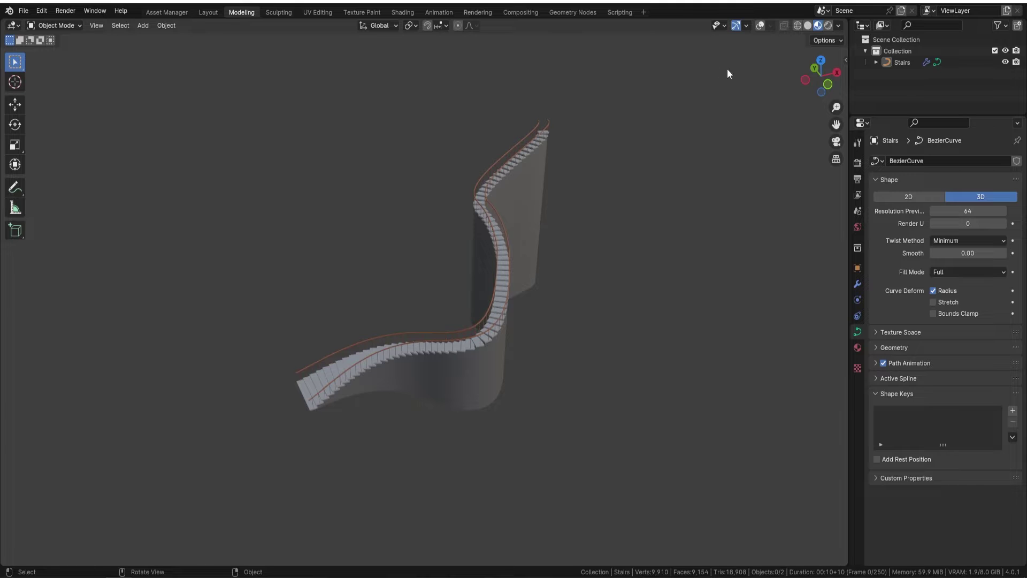
{"action": "left_click", "coordinate": [760, 26]}
{"action": "middle_click_drag", "start_coordinate": [590, 210], "coordinate": [574, 226]}
Select the Stairs object and move it far to the left along Y.
{"action": "left_click", "coordinate": [399, 255]}
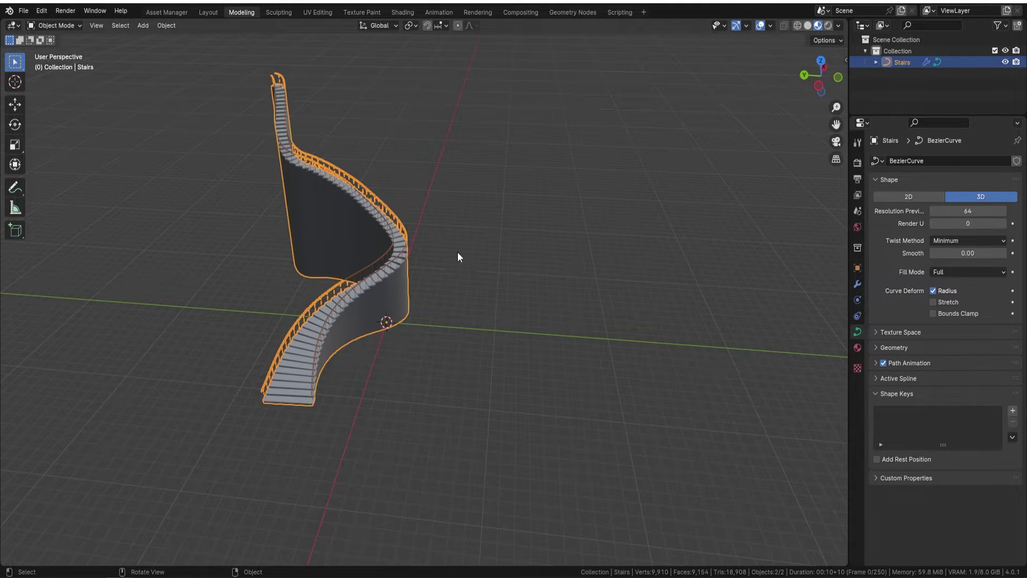
{"action": "middle_click_drag", "start_coordinate": [481, 267], "coordinate": [521, 273], "text": "shift"}
{"action": "key", "text": "shift+space"}
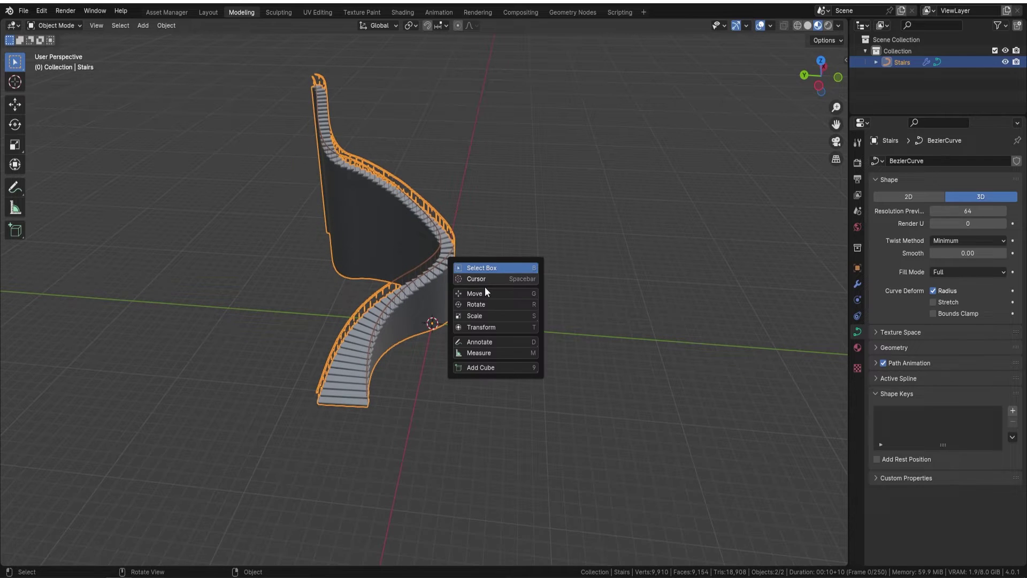
{"action": "left_click", "coordinate": [485, 289]}
{"action": "left_click_drag", "start_coordinate": [412, 316], "coordinate": [199, 299]}
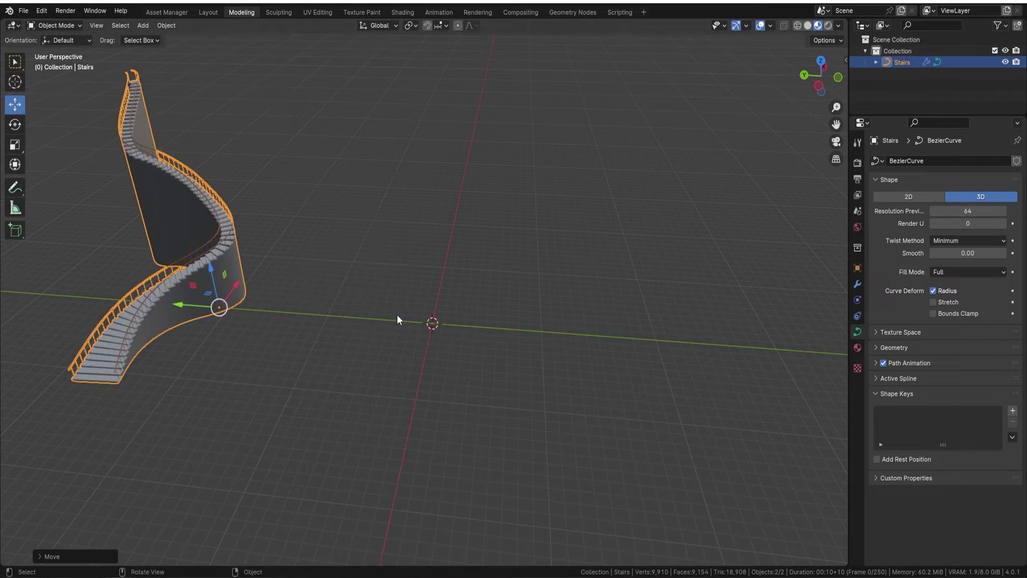
{"action": "middle_click_drag", "start_coordinate": [401, 319], "coordinate": [500, 270], "text": "shift"}
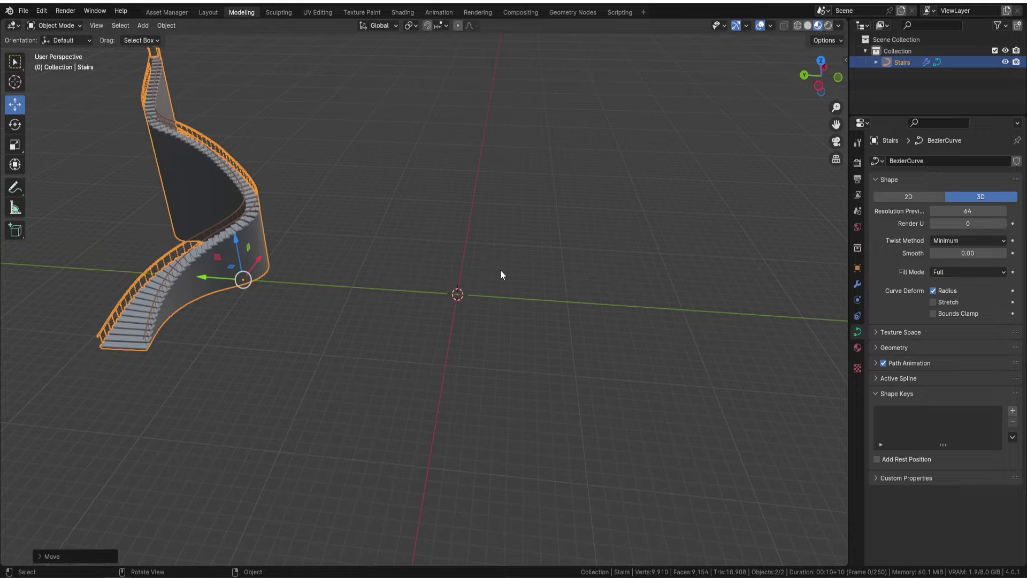
Enter Edit Mode on the Stairs curve, select its bottom control point, and return to Object Mode.
{"action": "middle_click_drag", "start_coordinate": [272, 267], "coordinate": [367, 272]}
{"action": "key", "text": "Tab"}
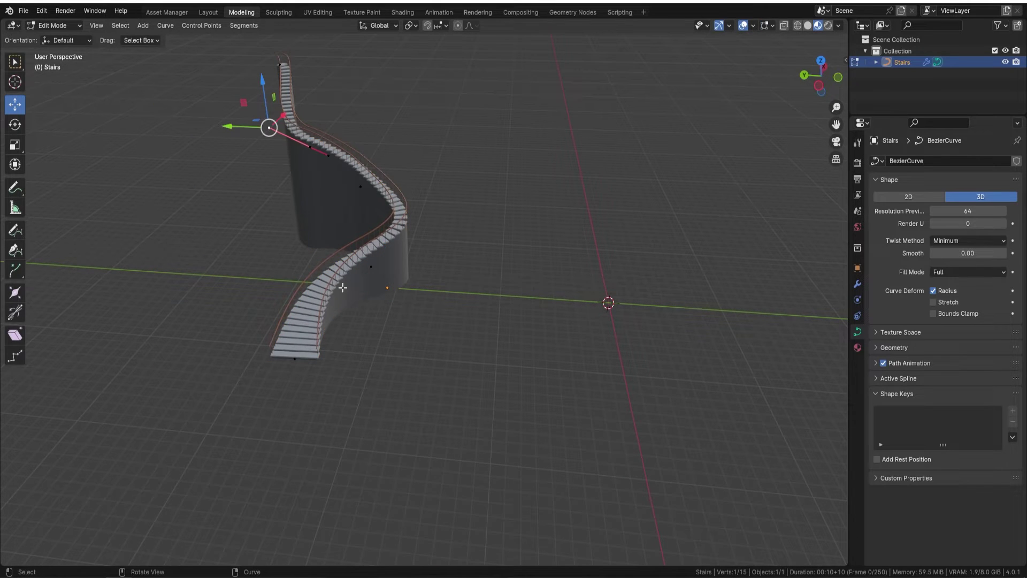
{"action": "left_click", "coordinate": [289, 359]}
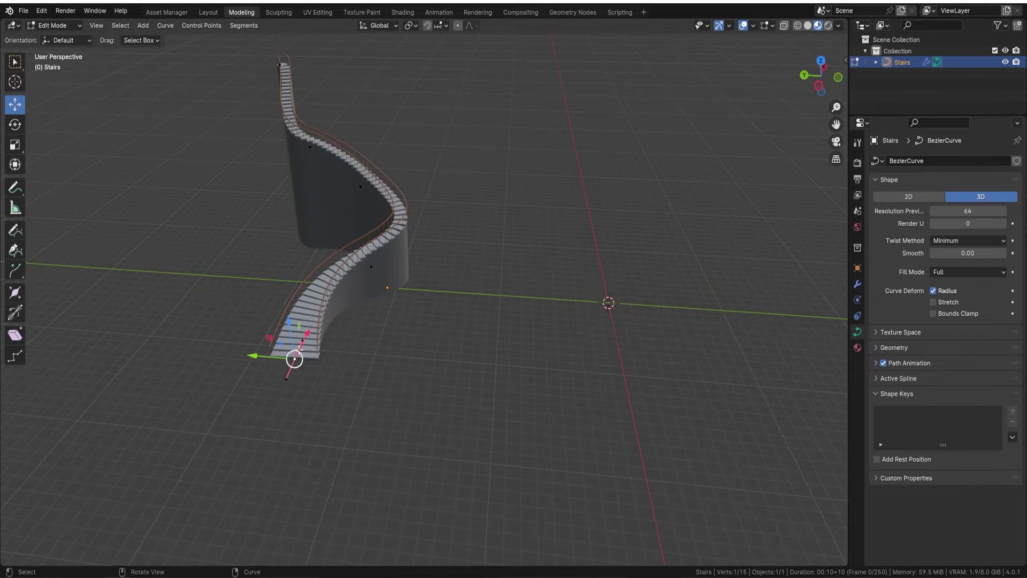
{"action": "key", "text": "Tab"}
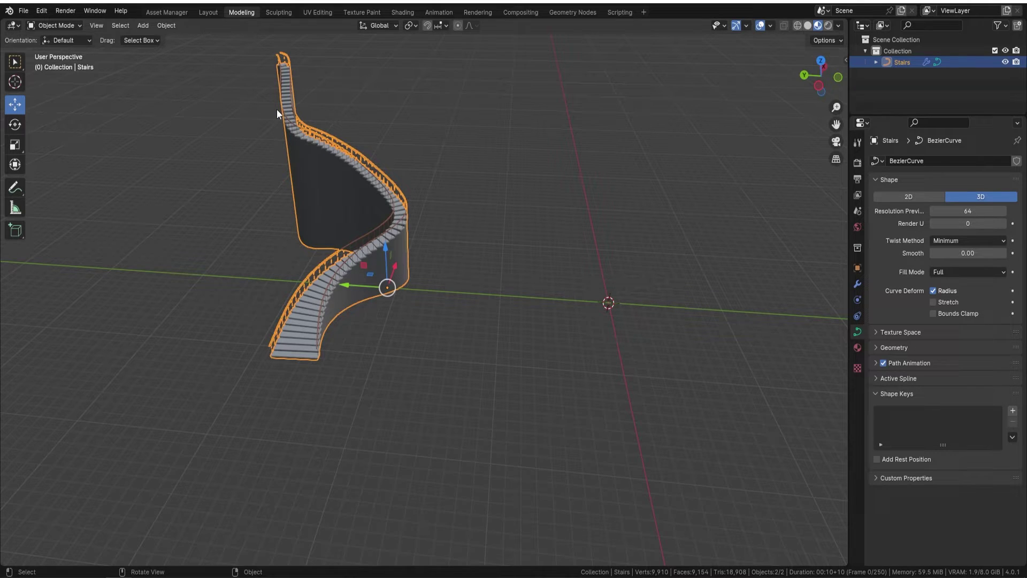
{"action": "middle_click_drag", "start_coordinate": [409, 158], "coordinate": [538, 256]}
Add a Path curve at the origin and scale it wider along X.
{"action": "key", "text": "shift+a"}
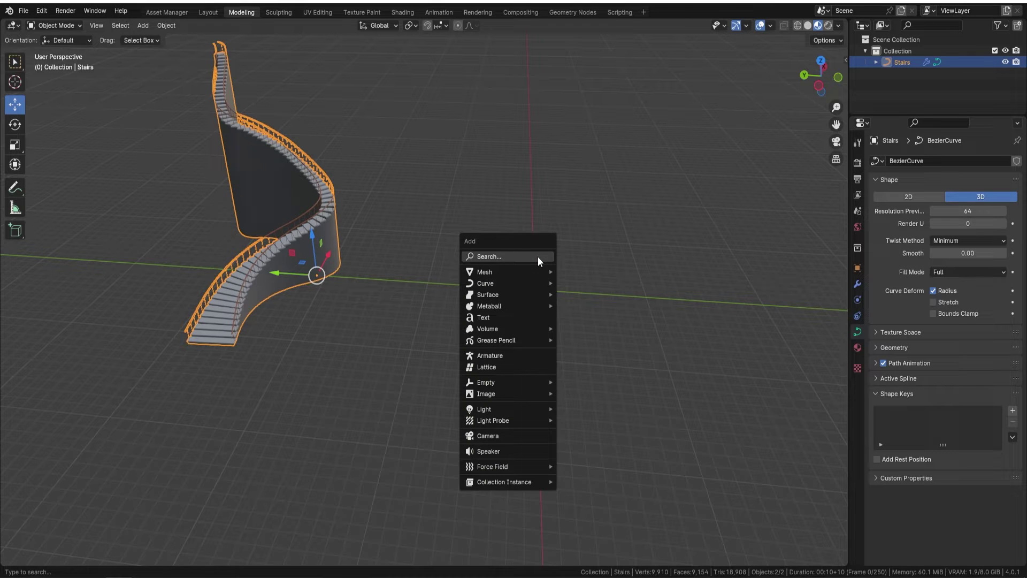
{"action": "mouse_move", "coordinate": [512, 282]}
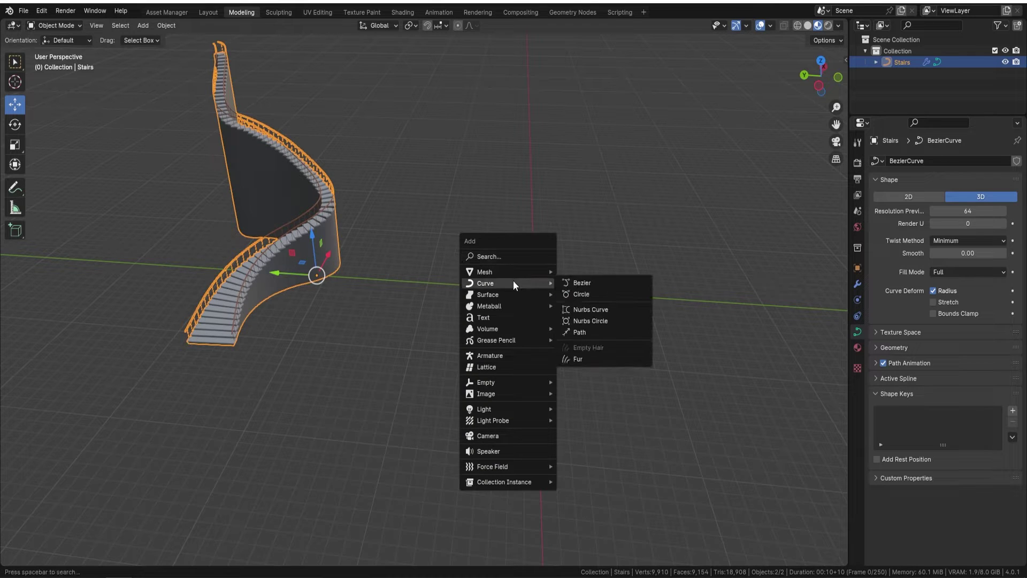
{"action": "left_click", "coordinate": [589, 332]}
{"action": "middle_click_drag", "start_coordinate": [592, 332], "coordinate": [476, 271]}
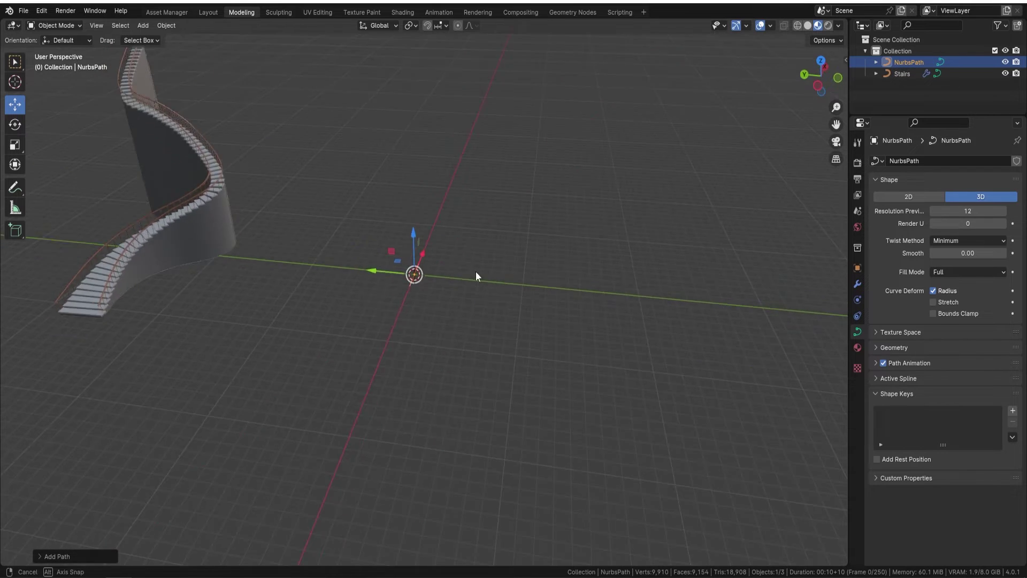
{"action": "scroll", "coordinate": [465, 275], "scroll_direction": "up", "scroll_amount": 5}
{"action": "key", "text": "s"}
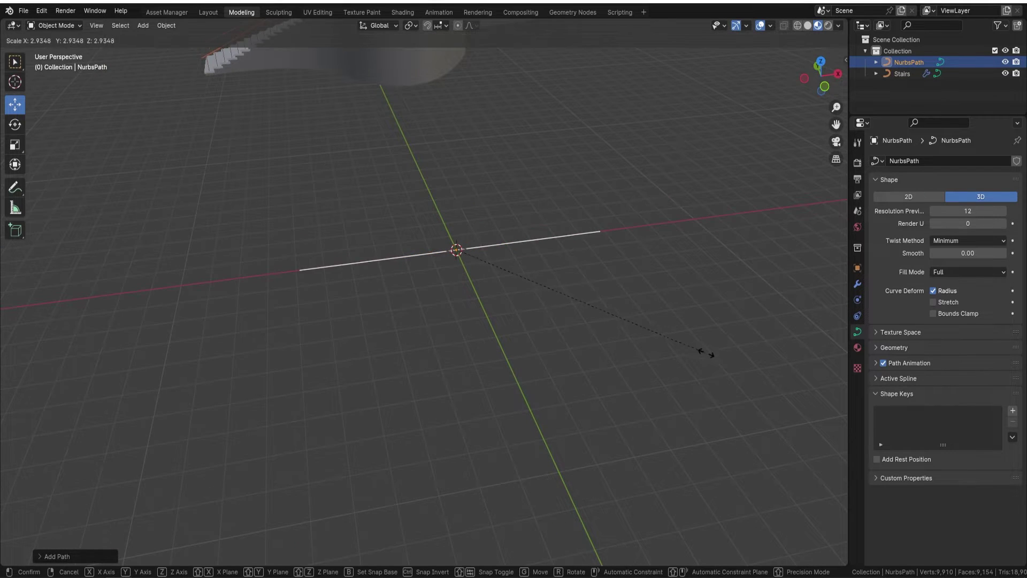
{"action": "left_click", "coordinate": [753, 370]}
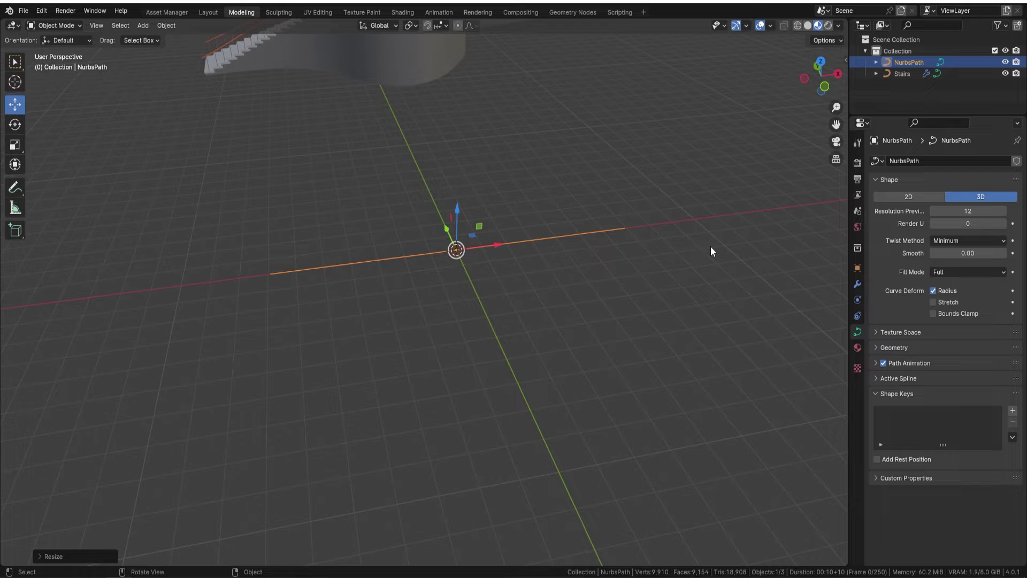
Raise the path's right endpoint about 8.2 m upward like a ramp.
{"action": "key", "text": "Tab"}
{"action": "left_click", "coordinate": [637, 229]}
{"action": "middle_click_drag", "start_coordinate": [653, 229], "coordinate": [567, 230]}
{"action": "left_click_drag", "start_coordinate": [567, 230], "coordinate": [570, 91]}
Give the NurbsPath a Geometry Nodes modifier using the Stairs Grid Method node group.
{"action": "left_click", "coordinate": [857, 284]}
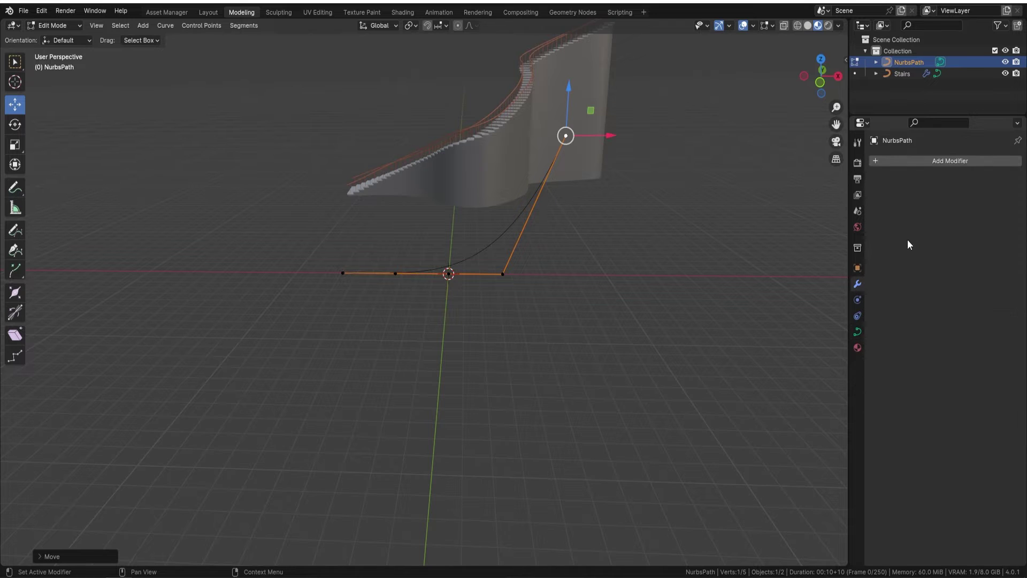
{"action": "left_click", "coordinate": [936, 165]}
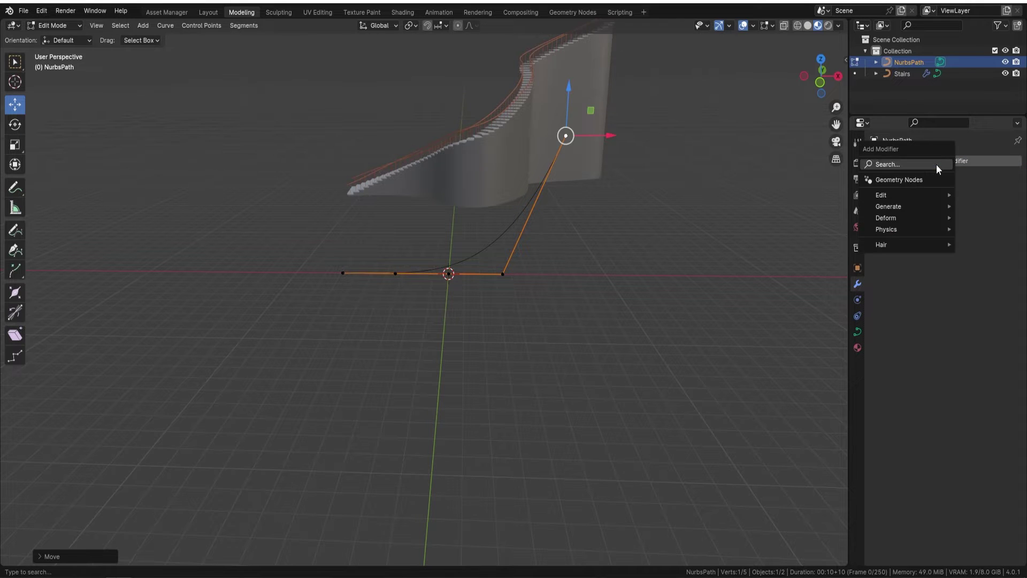
{"action": "left_click", "coordinate": [906, 180]}
{"action": "left_click", "coordinate": [880, 197]}
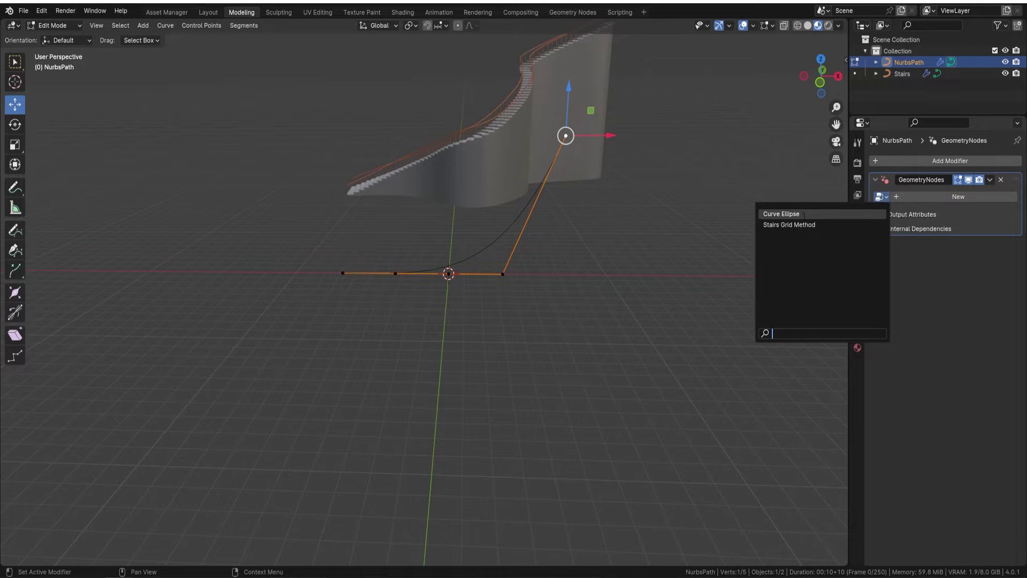
{"action": "left_click", "coordinate": [790, 225]}
{"action": "middle_click_drag", "start_coordinate": [519, 215], "coordinate": [608, 222]}
{"action": "middle_click_drag", "start_coordinate": [582, 187], "coordinate": [536, 167]}
In front orthographic view, extrude a new path point up and to the right.
{"action": "key", "text": "KP_3"}
{"action": "key", "text": "KP_1"}
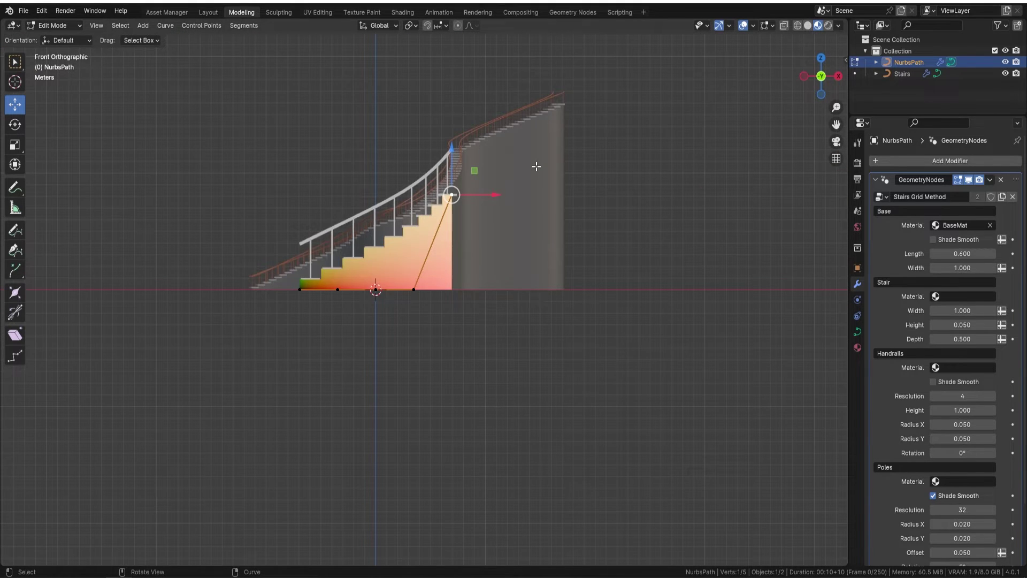
{"action": "middle_click_drag", "start_coordinate": [580, 236], "coordinate": [546, 169], "text": "alt"}
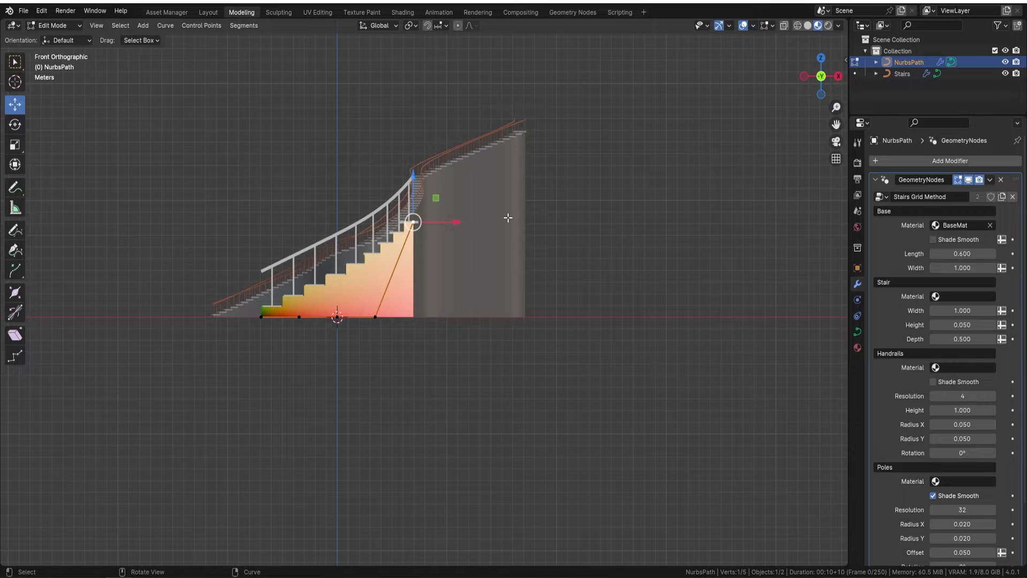
{"action": "key", "text": "e"}
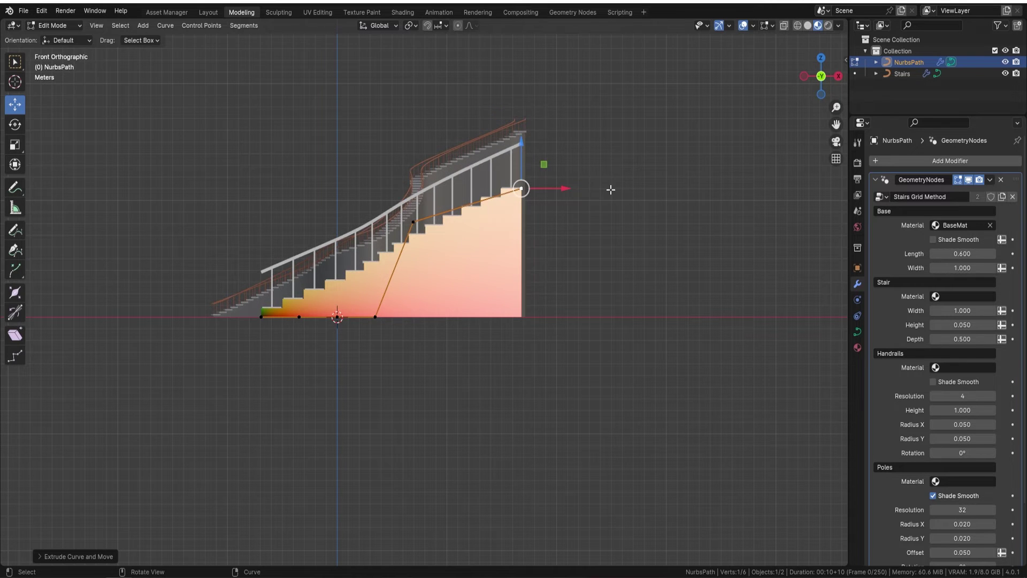
{"action": "left_click", "coordinate": [717, 166]}
{"action": "middle_click_drag", "start_coordinate": [718, 165], "coordinate": [548, 188]}
{"action": "middle_click_drag", "start_coordinate": [461, 182], "coordinate": [512, 218], "text": "shift"}
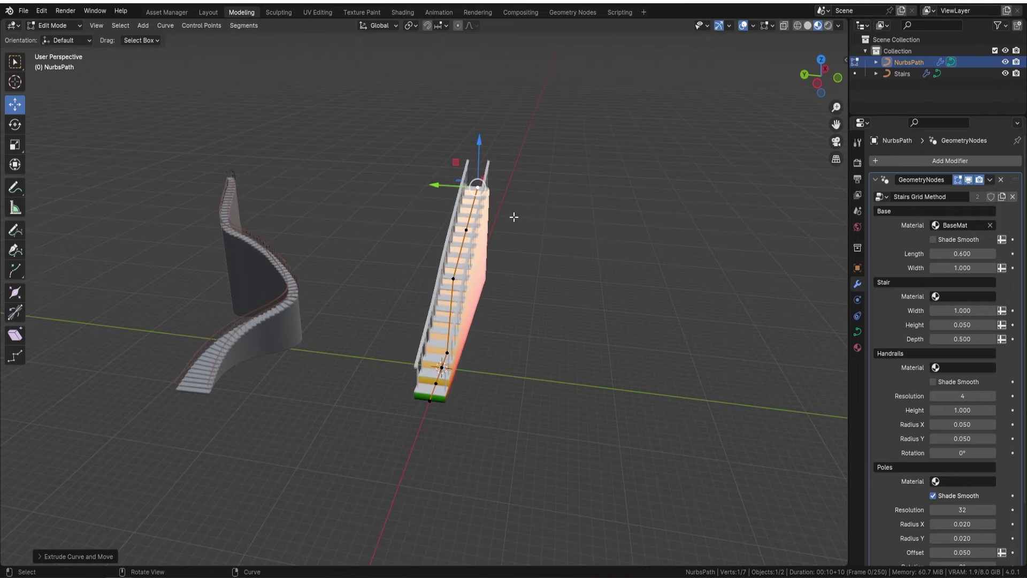
{"action": "middle_click_drag", "start_coordinate": [552, 188], "coordinate": [456, 255]}
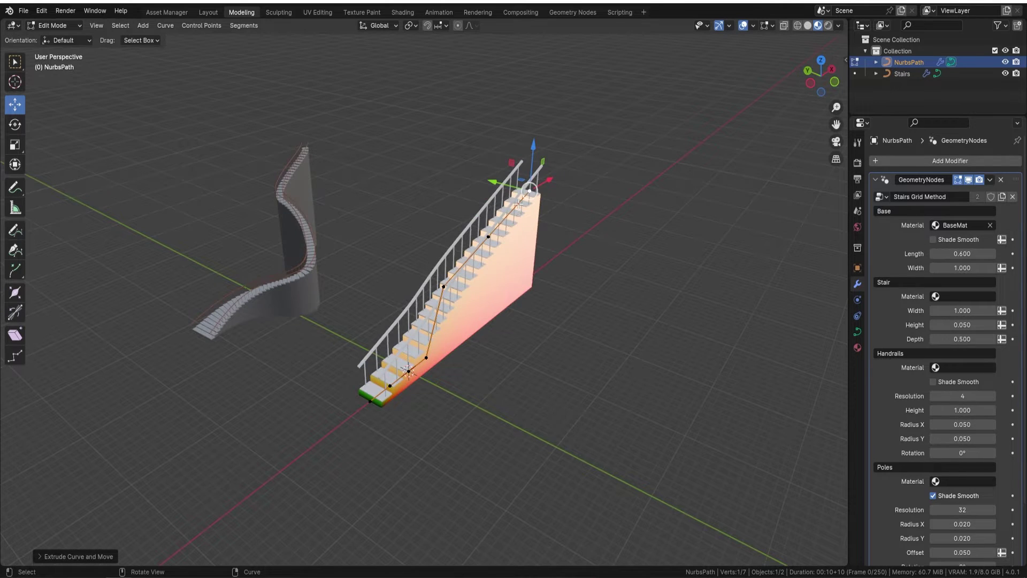
{"action": "middle_click_drag", "start_coordinate": [519, 204], "coordinate": [455, 187]}
Extrude another point from the top, moved sideways along Y so the stairs bend.
{"action": "key", "text": "e"}
{"action": "key", "text": "y"}
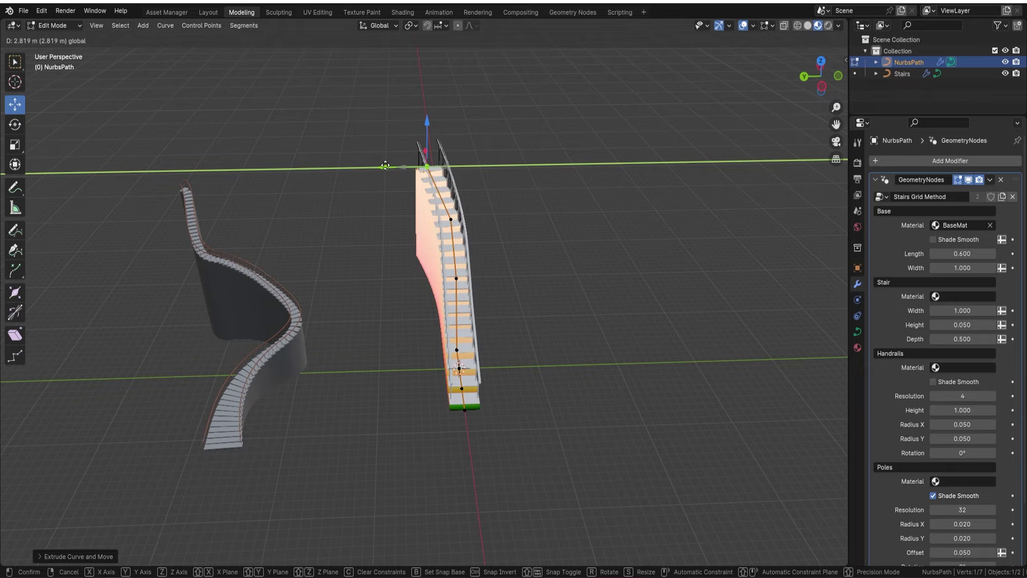
{"action": "left_click", "coordinate": [323, 166]}
{"action": "middle_click_drag", "start_coordinate": [515, 182], "coordinate": [535, 150]}
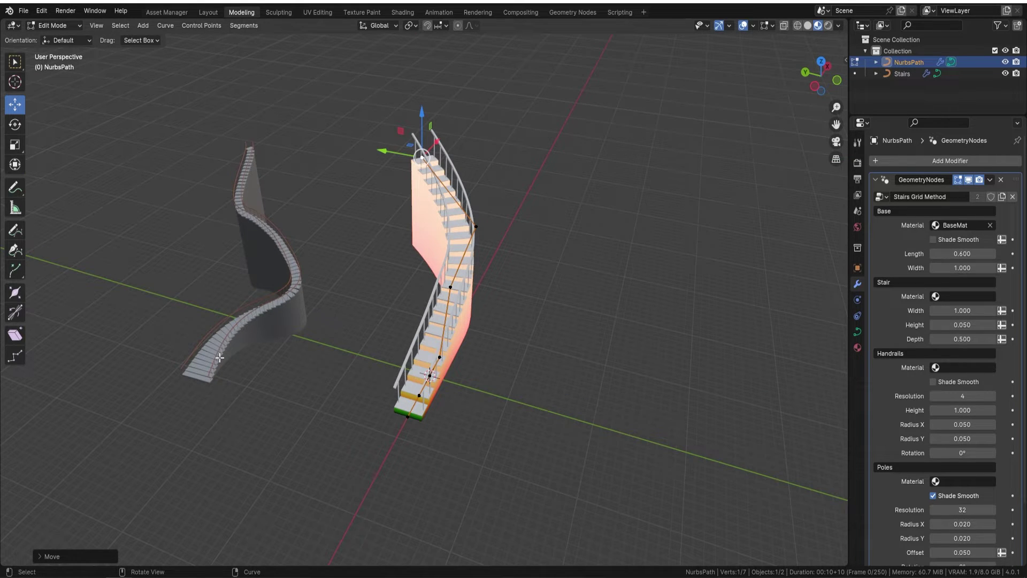
{"action": "middle_click_drag", "start_coordinate": [243, 218], "coordinate": [255, 293]}
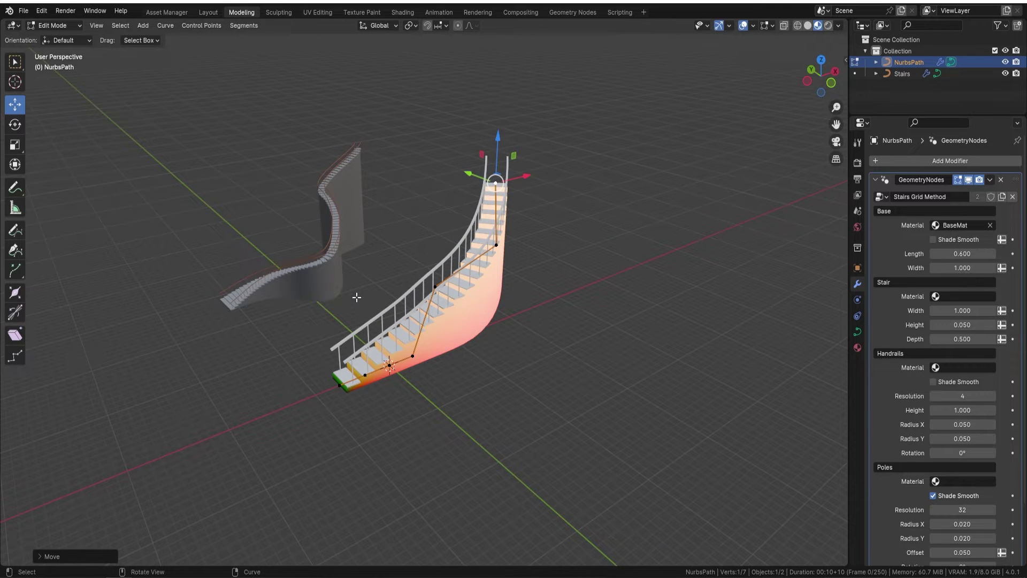
{"action": "mouse_move", "coordinate": [485, 238]}
{"action": "middle_mouse_down"}
{"action": "mouse_move", "coordinate": [529, 252]}
{"action": "mouse_move", "coordinate": [500, 232]}
{"action": "middle_mouse_up"}
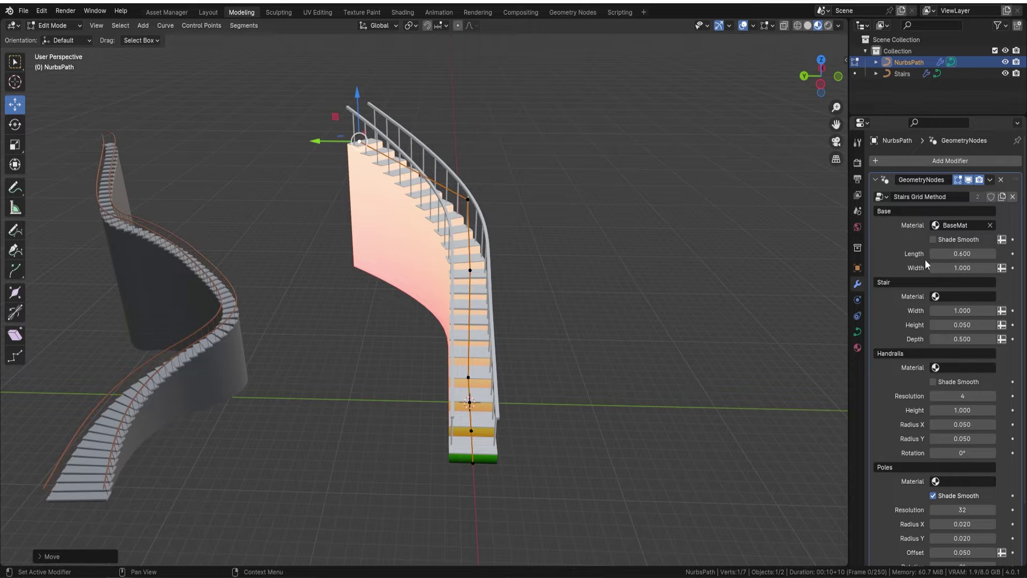
Set the base to Base and steps, handrails and poles to Hand Rail & Poles material.
{"action": "left_click", "coordinate": [958, 225]}
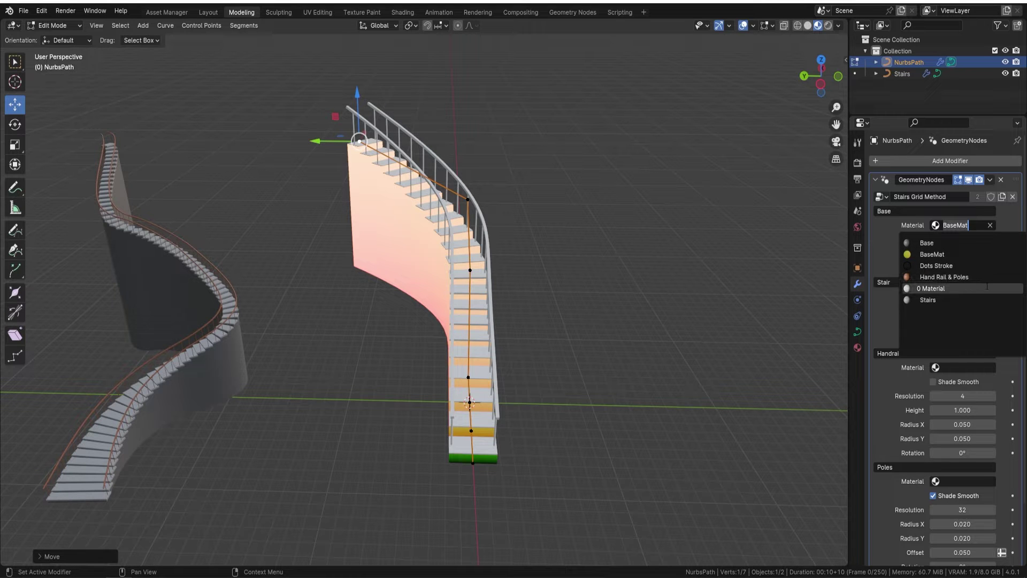
{"action": "left_click", "coordinate": [927, 243]}
{"action": "middle_click_drag", "start_coordinate": [533, 268], "coordinate": [505, 262]}
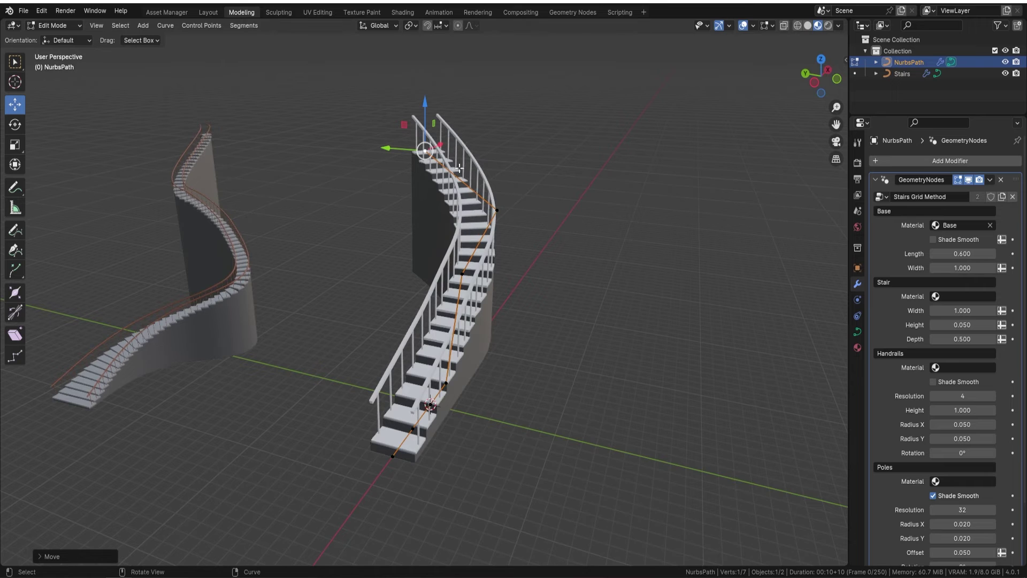
{"action": "left_click", "coordinate": [955, 297]}
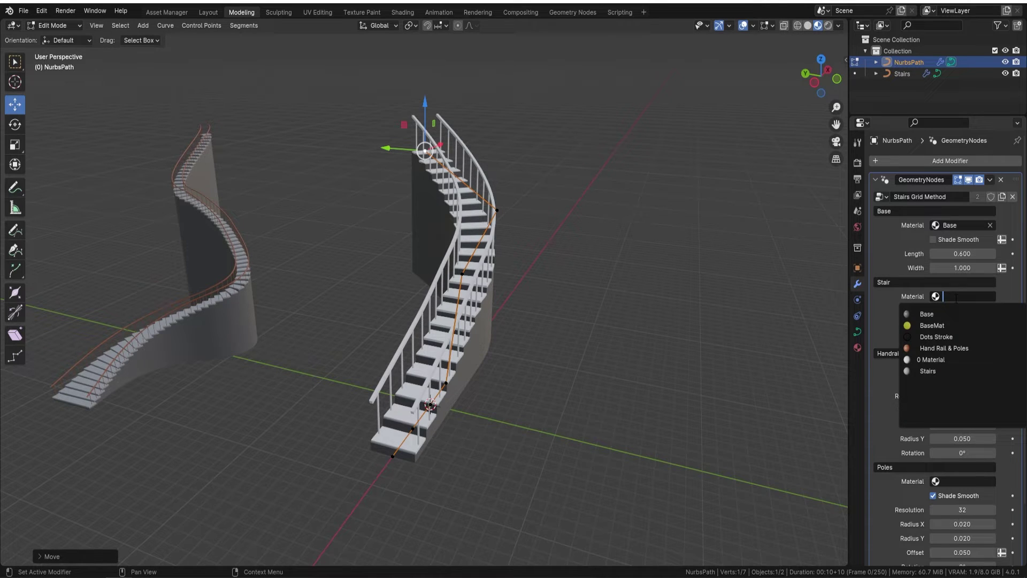
{"action": "left_click", "coordinate": [957, 348]}
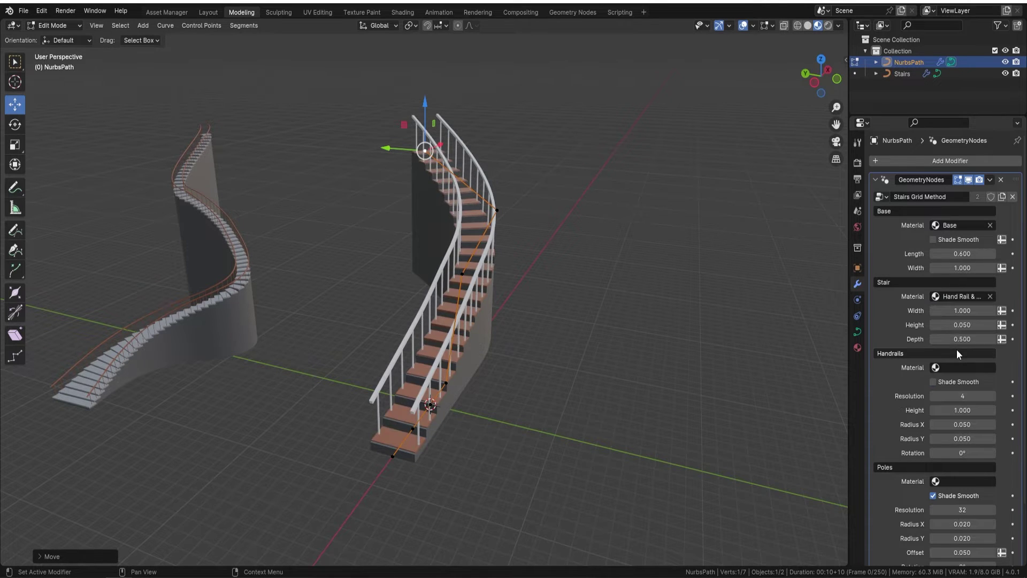
{"action": "left_click", "coordinate": [957, 367]}
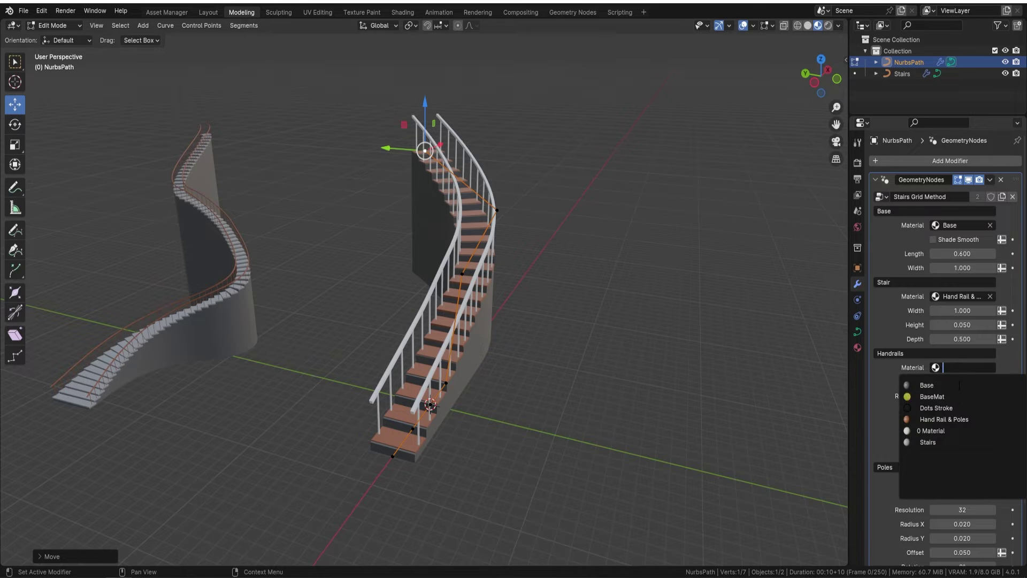
{"action": "left_click", "coordinate": [957, 418]}
{"action": "middle_click_drag", "start_coordinate": [649, 307], "coordinate": [727, 298]}
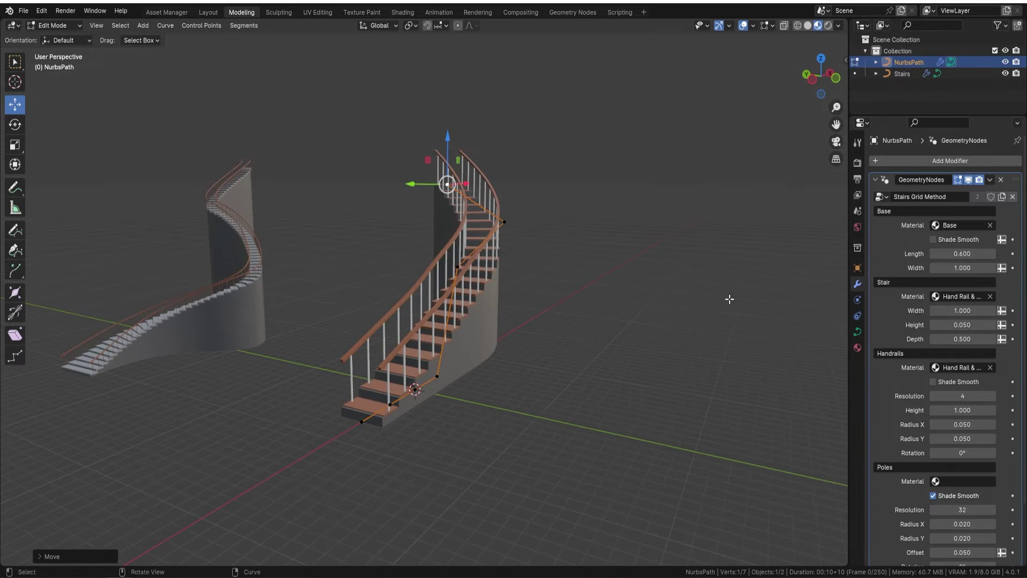
{"action": "left_click", "coordinate": [964, 481]}
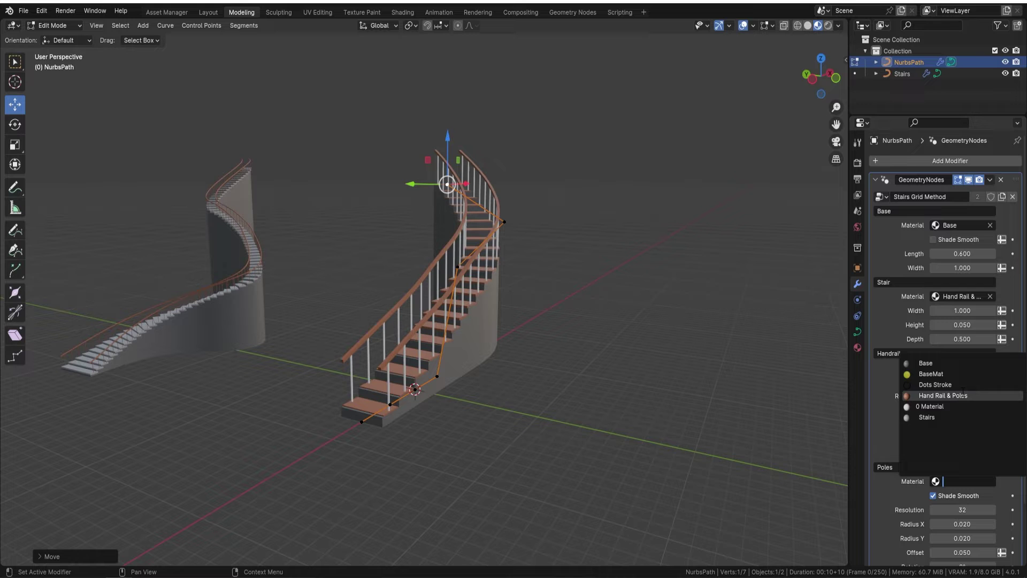
{"action": "left_click", "coordinate": [942, 395]}
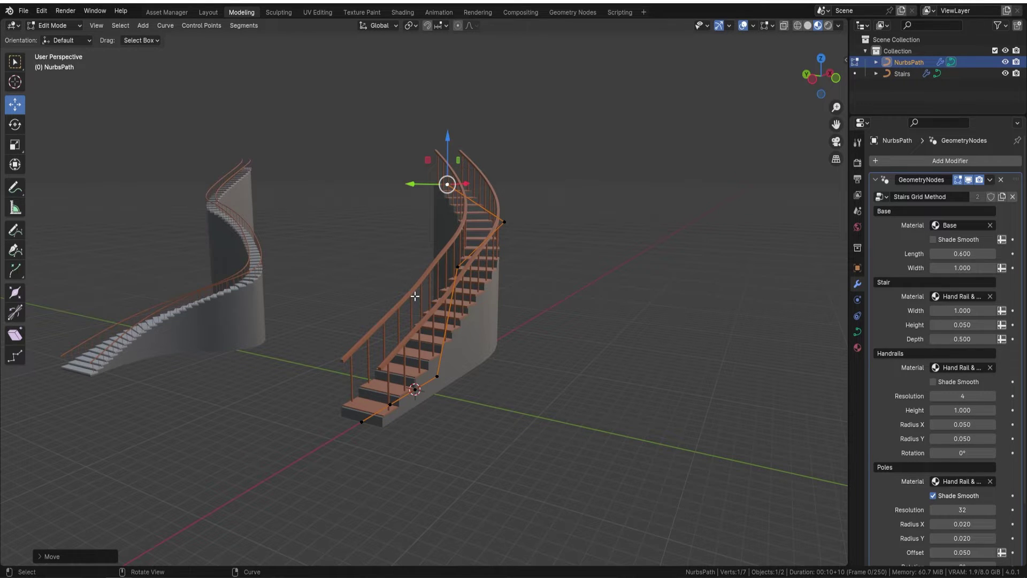
Return to Object Mode and move the staircase left beside the first one.
{"action": "key", "text": "KP_4"}
{"action": "key", "text": "KP_4"}
{"action": "key", "text": "KP_4"}
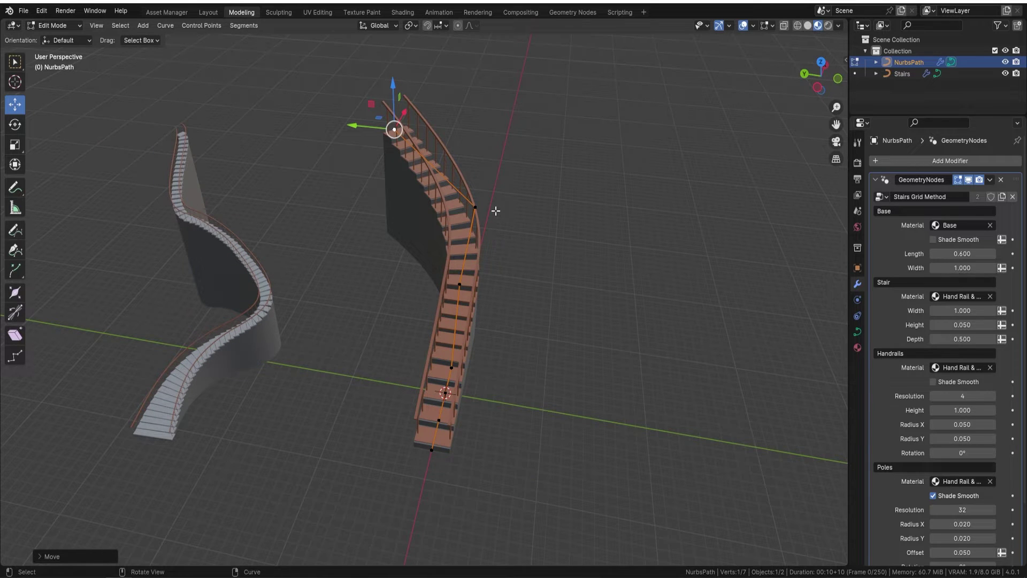
{"action": "key", "text": "Tab"}
{"action": "scroll", "coordinate": [497, 264], "scroll_direction": "down", "scroll_amount": 2}
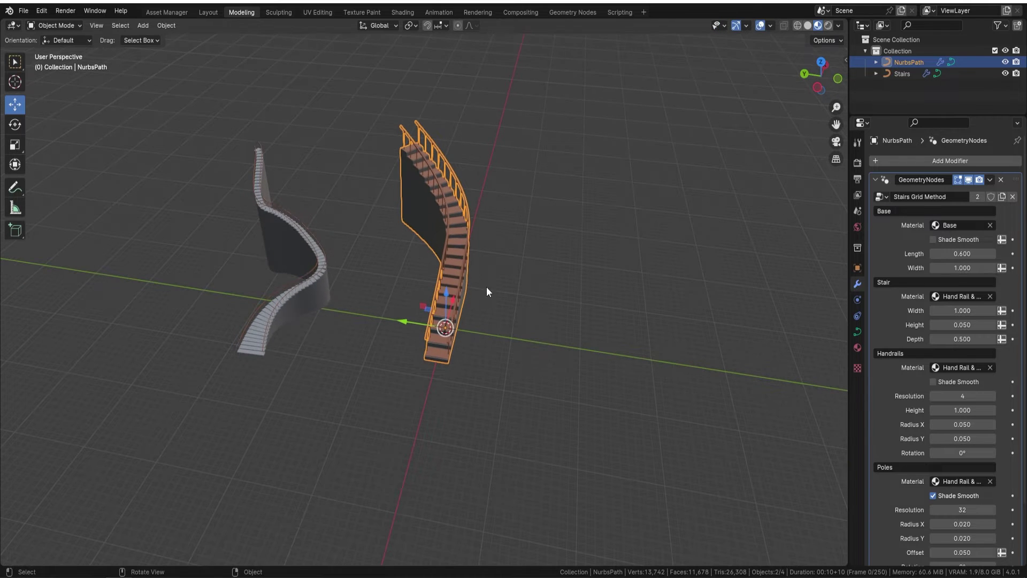
{"action": "left_click_drag", "start_coordinate": [417, 326], "coordinate": [159, 284]}
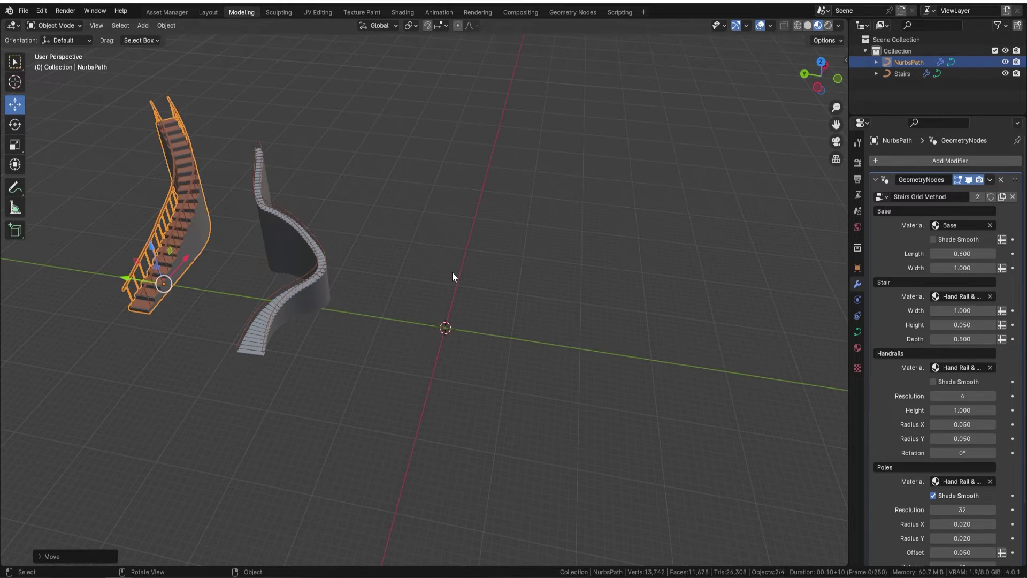
Add a Bezier curve and scale it up.
{"action": "key", "text": "shift+a"}
{"action": "mouse_move", "coordinate": [451, 272]}
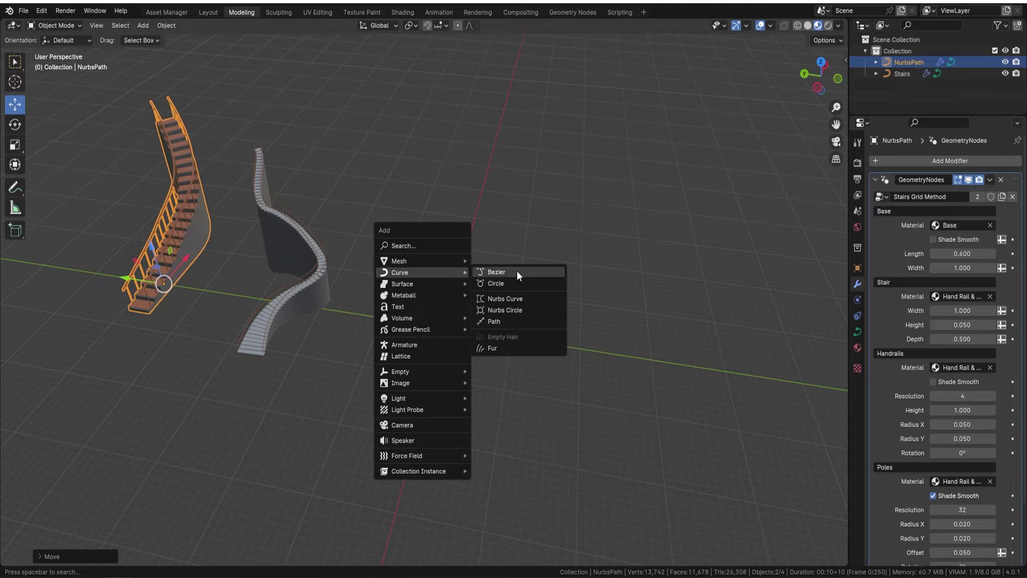
{"action": "left_click", "coordinate": [544, 270]}
{"action": "mouse_move", "coordinate": [521, 328]}
{"action": "middle_mouse_down"}
{"action": "mouse_move", "coordinate": [567, 289]}
{"action": "mouse_move", "coordinate": [499, 301]}
{"action": "mouse_move", "coordinate": [523, 300]}
{"action": "mouse_move", "coordinate": [509, 313]}
{"action": "mouse_move", "coordinate": [511, 334]}
{"action": "middle_mouse_up"}
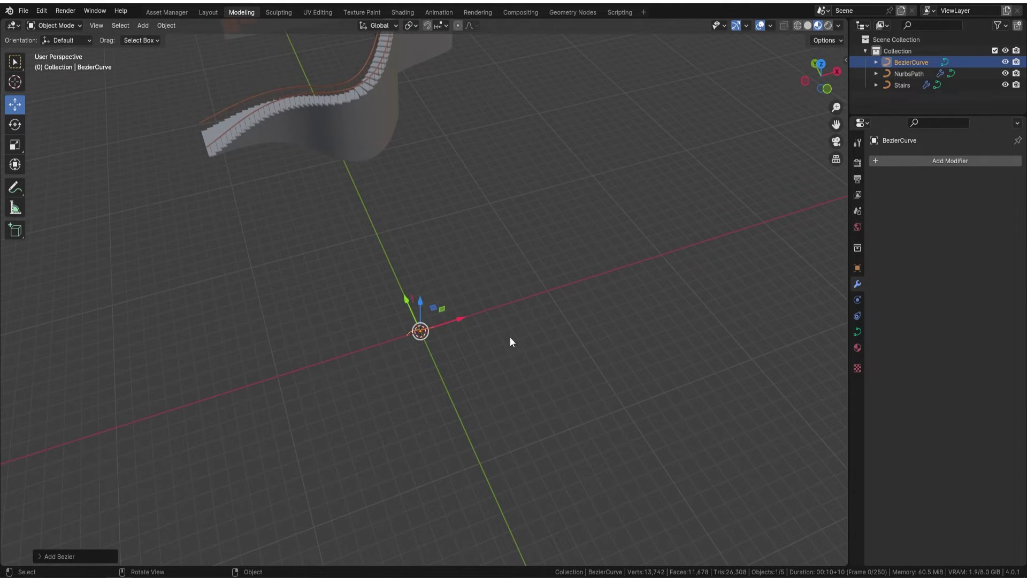
{"action": "key", "text": "s"}
{"action": "key", "text": "Return"}
{"action": "middle_click_drag", "start_coordinate": [470, 358], "coordinate": [492, 337]}
In Edit Mode, lift the Bezier curve's right endpoint upward.
{"action": "key", "text": "Tab"}
{"action": "left_click", "coordinate": [465, 300]}
{"action": "middle_click_drag", "start_coordinate": [465, 301], "coordinate": [470, 258]}
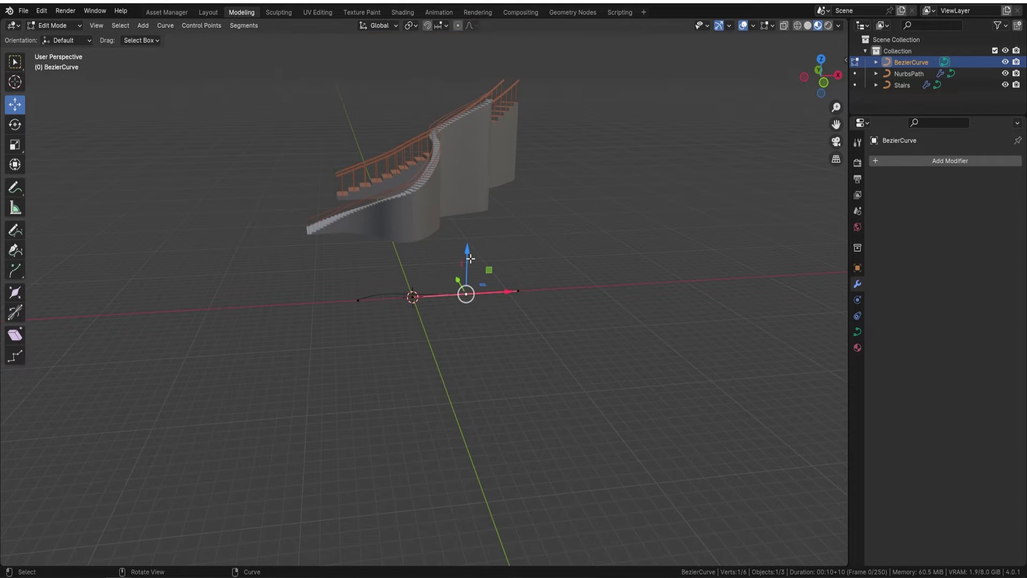
{"action": "left_click_drag", "start_coordinate": [470, 259], "coordinate": [474, 177]}
{"action": "middle_click_drag", "start_coordinate": [476, 182], "coordinate": [604, 248]}
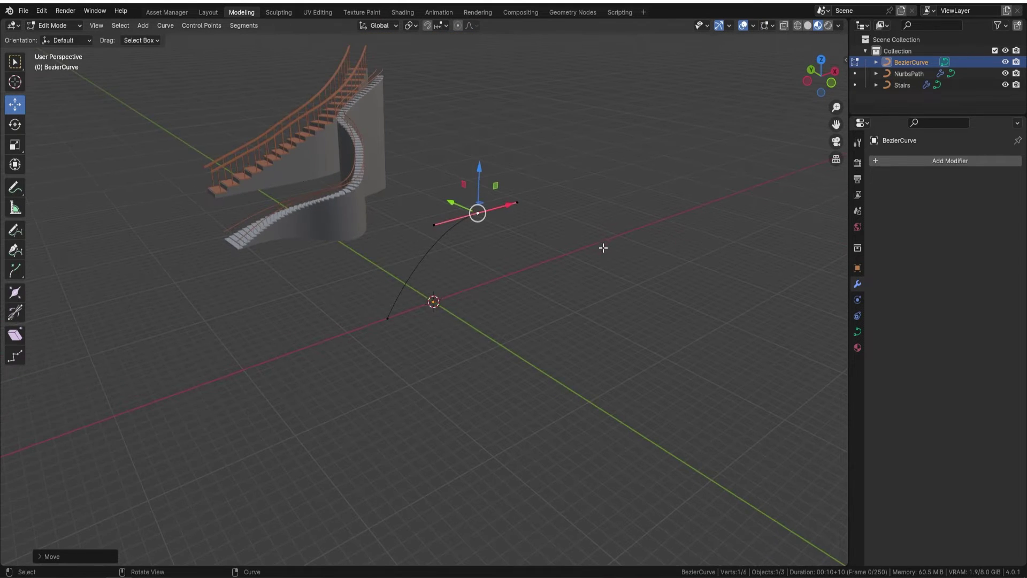
{"action": "key", "text": "Tab"}
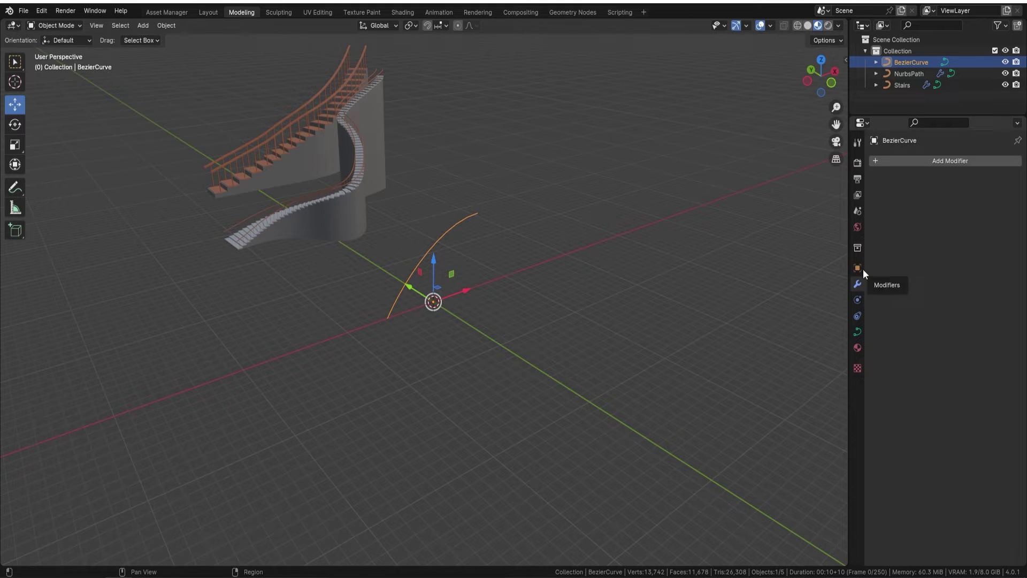
Add a Geometry Nodes modifier using the Stairs Grid Method node group to the curve.
{"action": "left_click", "coordinate": [927, 161]}
{"action": "left_click", "coordinate": [910, 159]}
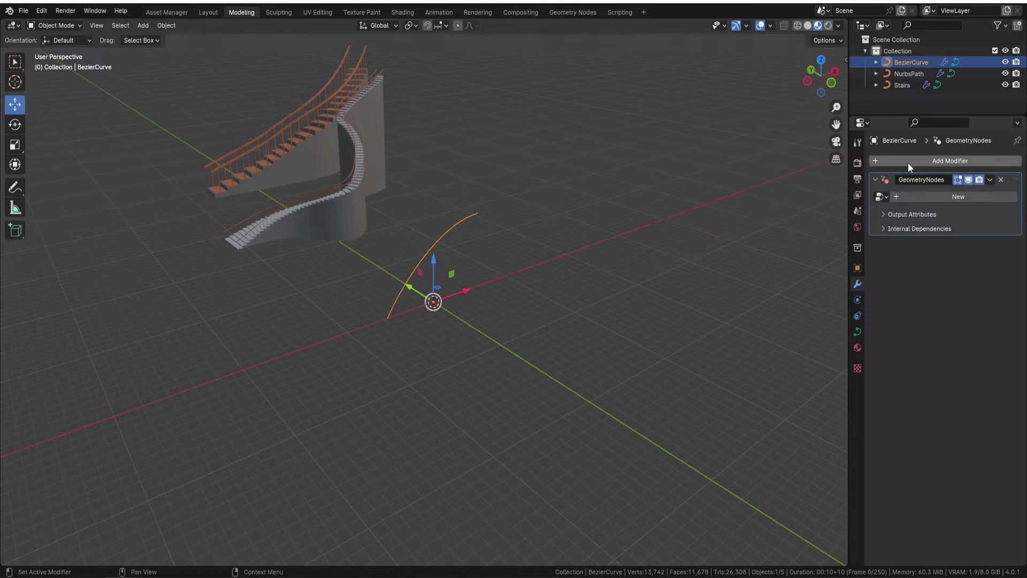
{"action": "left_click", "coordinate": [880, 196]}
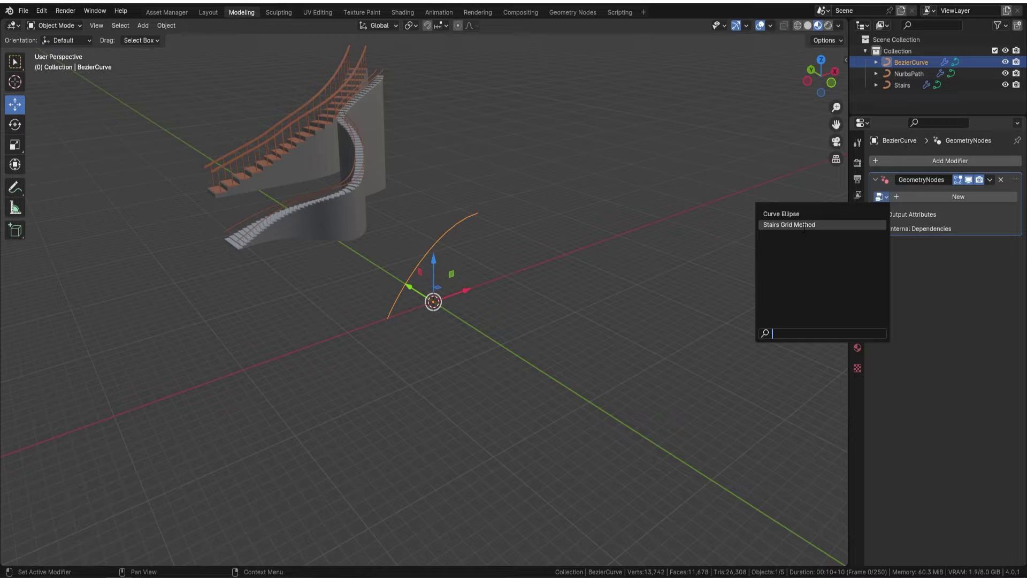
{"action": "left_click", "coordinate": [805, 225]}
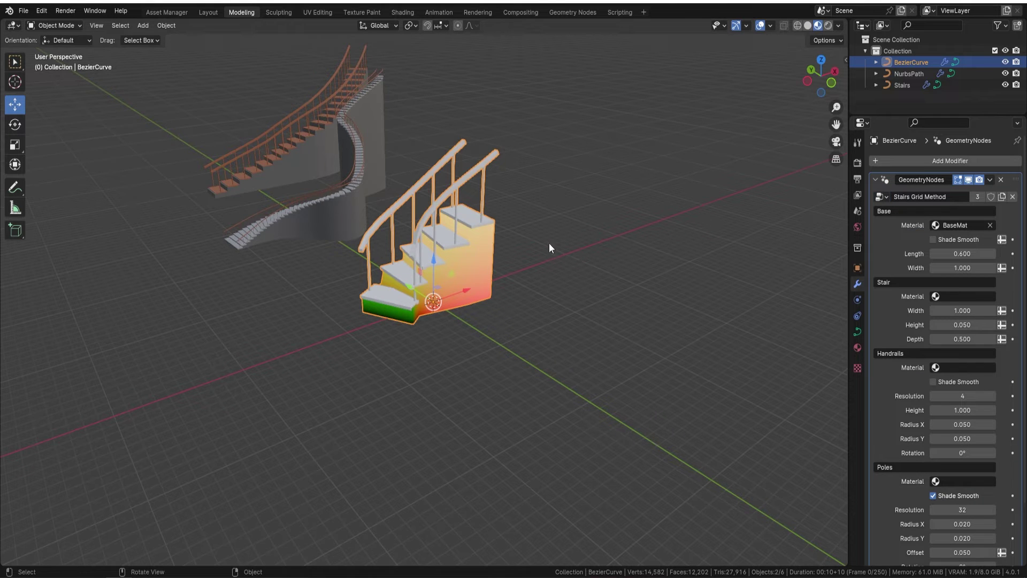
{"action": "middle_click_drag", "start_coordinate": [548, 243], "coordinate": [521, 282]}
In front view, extrude several new points from the Bezier curve's end up and to the right.
{"action": "key", "text": "Tab"}
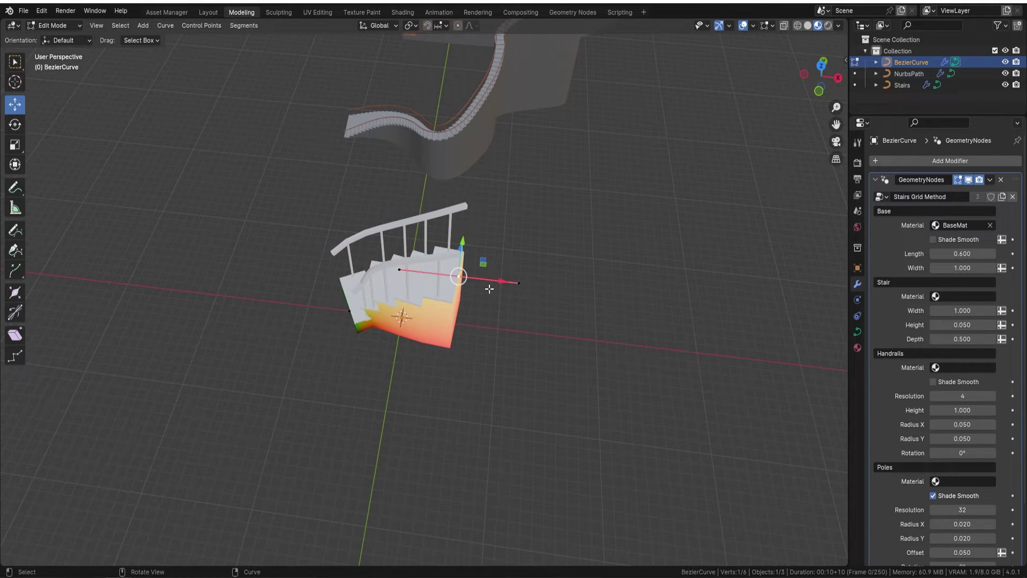
{"action": "key", "text": "KP_1"}
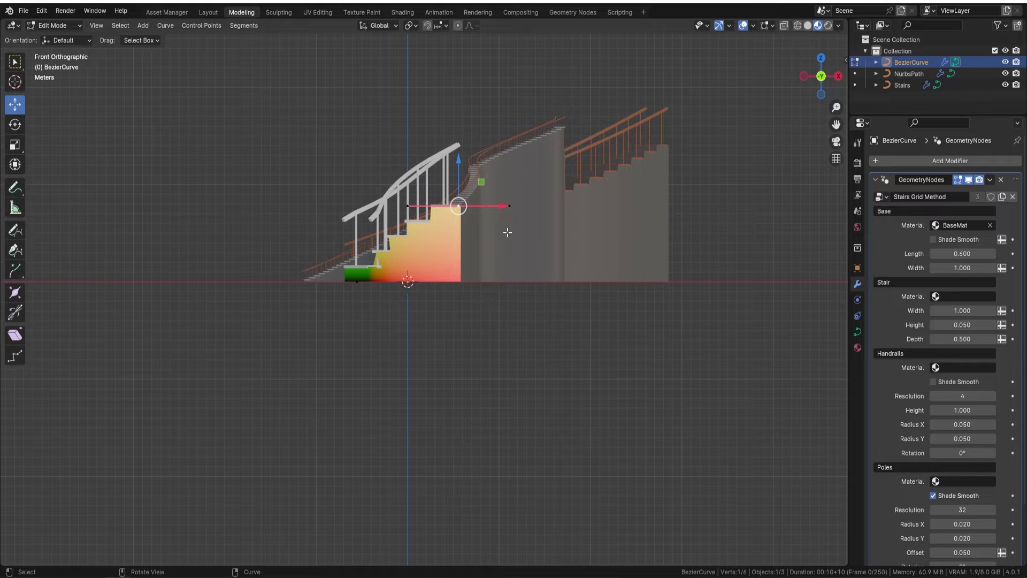
{"action": "key", "text": "e"}
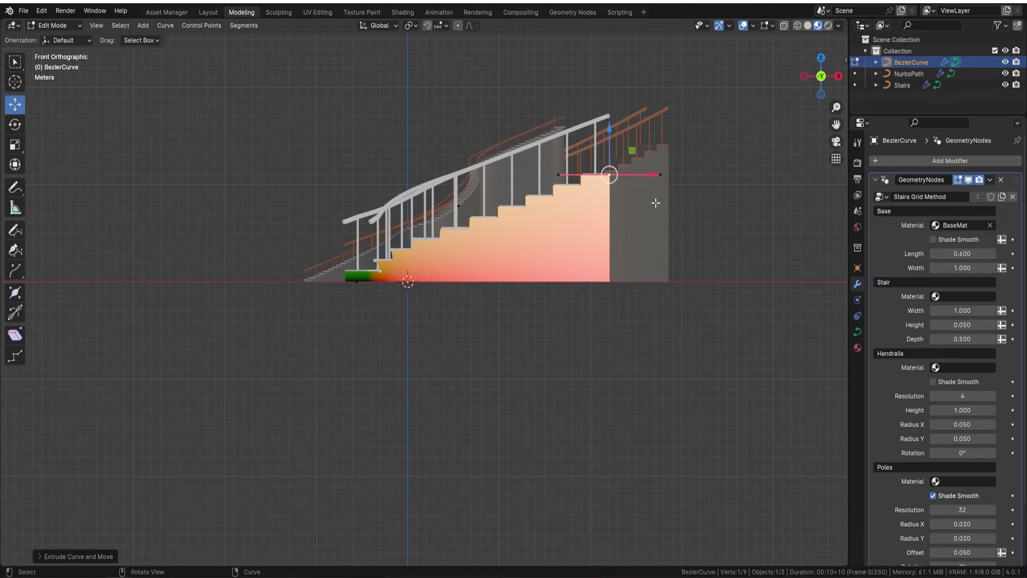
{"action": "key", "text": "e"}
{"action": "left_click", "coordinate": [799, 143]}
{"action": "scroll", "coordinate": [726, 208], "scroll_direction": "down", "scroll_amount": 6}
{"action": "key", "text": "e"}
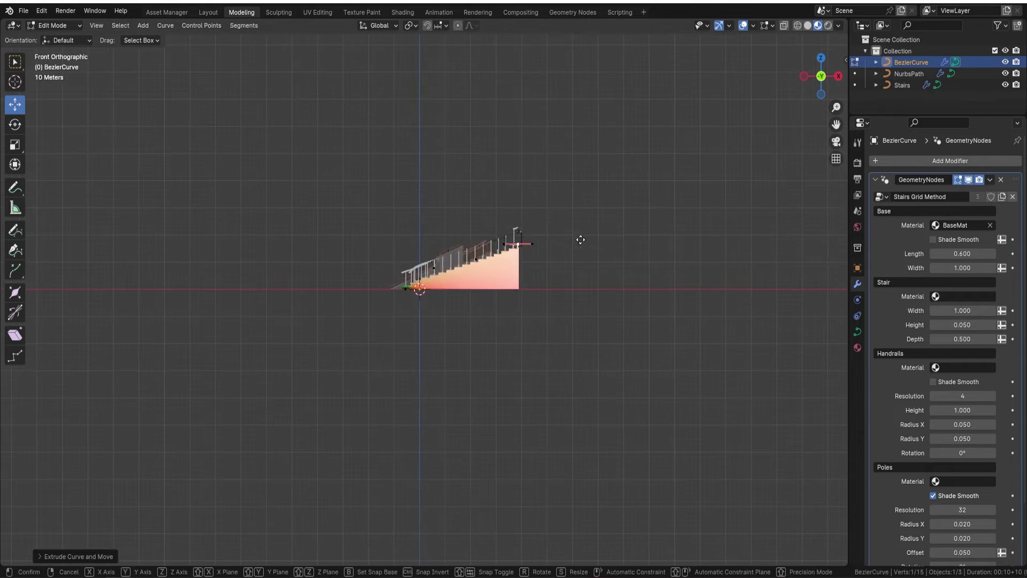
{"action": "left_click", "coordinate": [696, 213]}
{"action": "key", "text": "e"}
{"action": "left_click", "coordinate": [765, 207]}
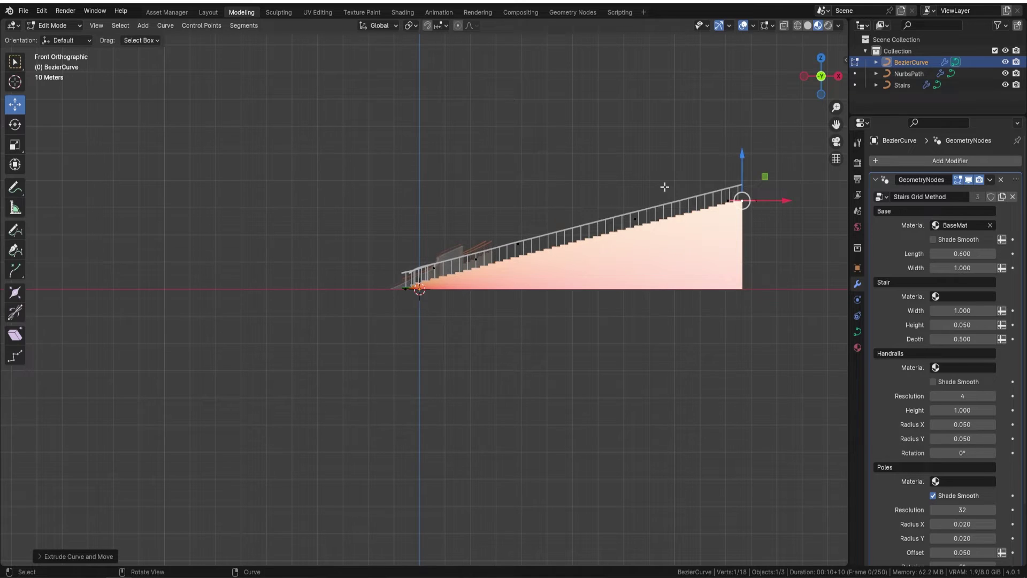
{"action": "middle_click_drag", "start_coordinate": [664, 187], "coordinate": [501, 160]}
{"action": "key", "text": "Tab"}
{"action": "key", "text": "Tab"}
Move a control point partway along the curve so the flight turns.
{"action": "left_click_drag", "start_coordinate": [457, 136], "coordinate": [362, 127]}
{"action": "left_click", "coordinate": [485, 241]}
{"action": "middle_click_drag", "start_coordinate": [575, 188], "coordinate": [557, 220]}
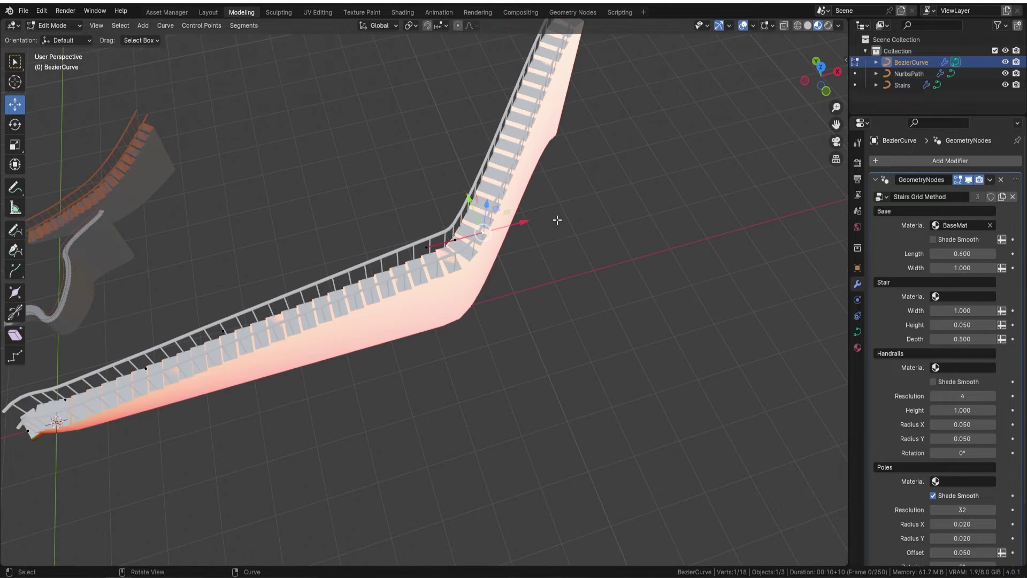
{"action": "key", "text": "g"}
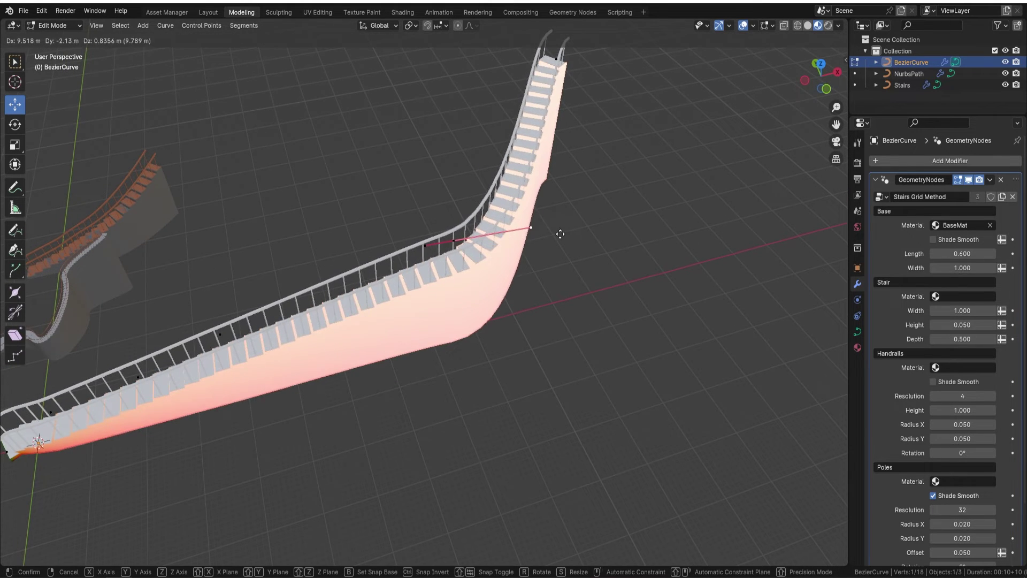
{"action": "mouse_move", "coordinate": [590, 226]}
{"action": "middle_mouse_down"}
{"action": "mouse_move", "coordinate": [566, 225]}
{"action": "mouse_move", "coordinate": [578, 241]}
{"action": "middle_mouse_up"}
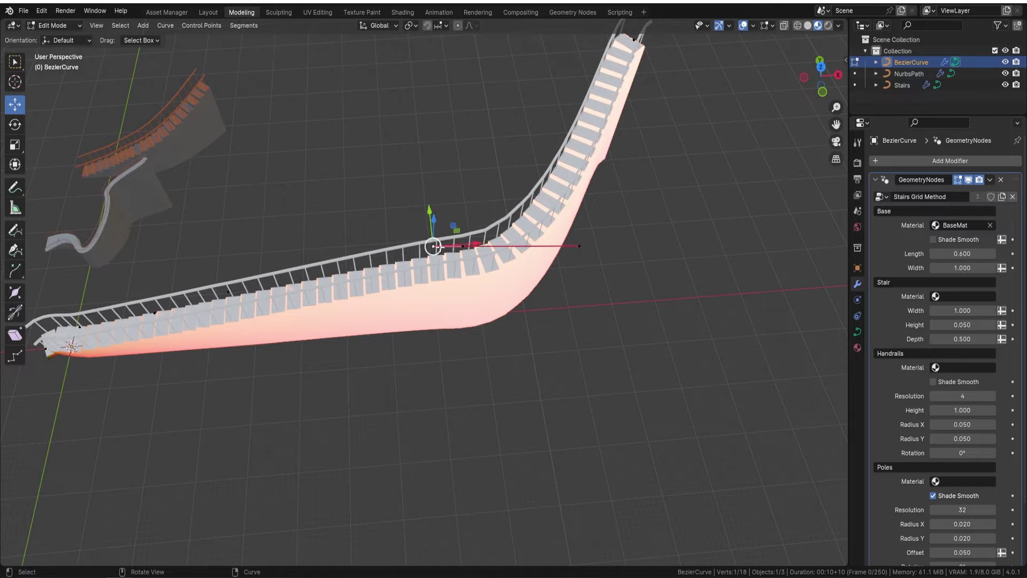
{"action": "left_click", "coordinate": [335, 241]}
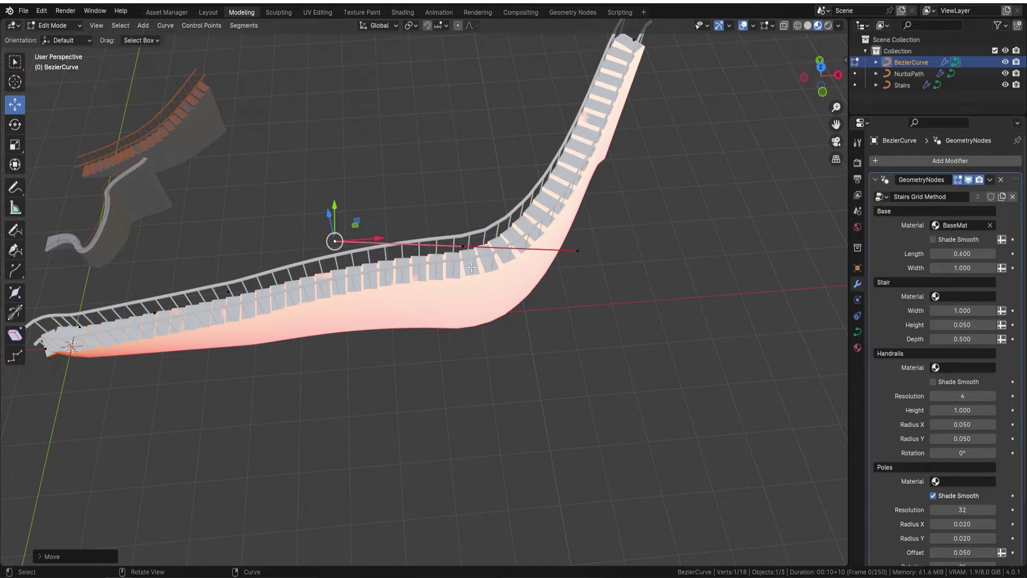
Reposition the curve's bottom control point to reshape the stair start.
{"action": "middle_click_drag", "start_coordinate": [645, 138], "coordinate": [427, 188]}
{"action": "middle_click_drag", "start_coordinate": [320, 207], "coordinate": [550, 283]}
{"action": "left_click", "coordinate": [474, 361]}
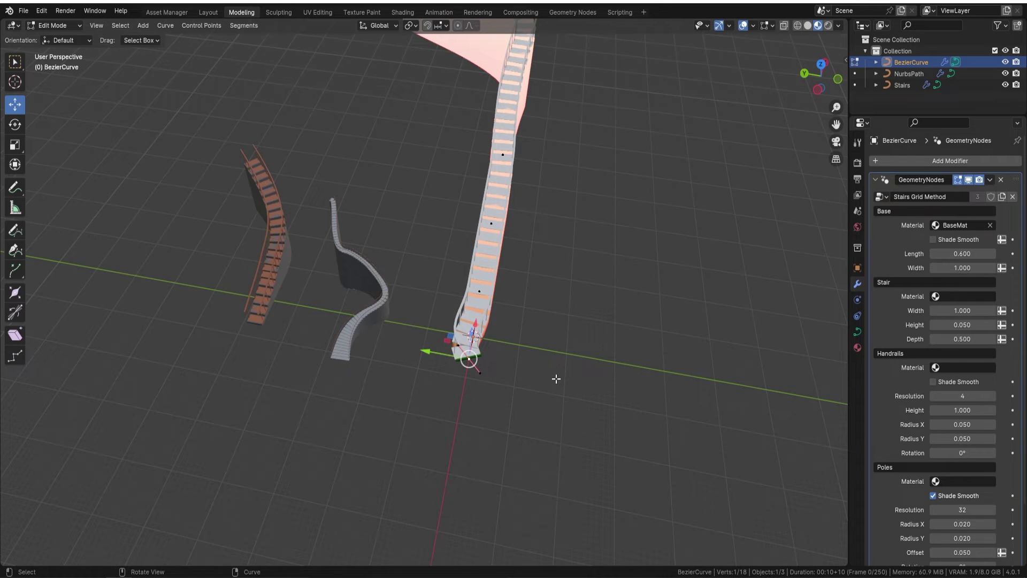
{"action": "key", "text": "g"}
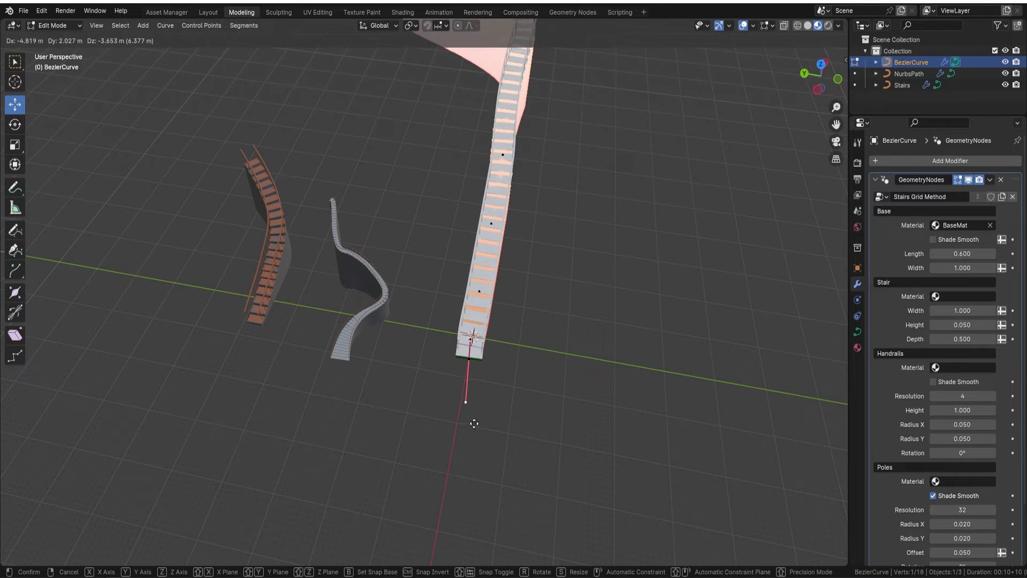
{"action": "left_click", "coordinate": [486, 427]}
{"action": "middle_click_drag", "start_coordinate": [537, 330], "coordinate": [602, 138]}
Assign Base to the base, Stairs to the steps, and Hand Rail & Poles to handrails and poles.
{"action": "key", "text": "Tab"}
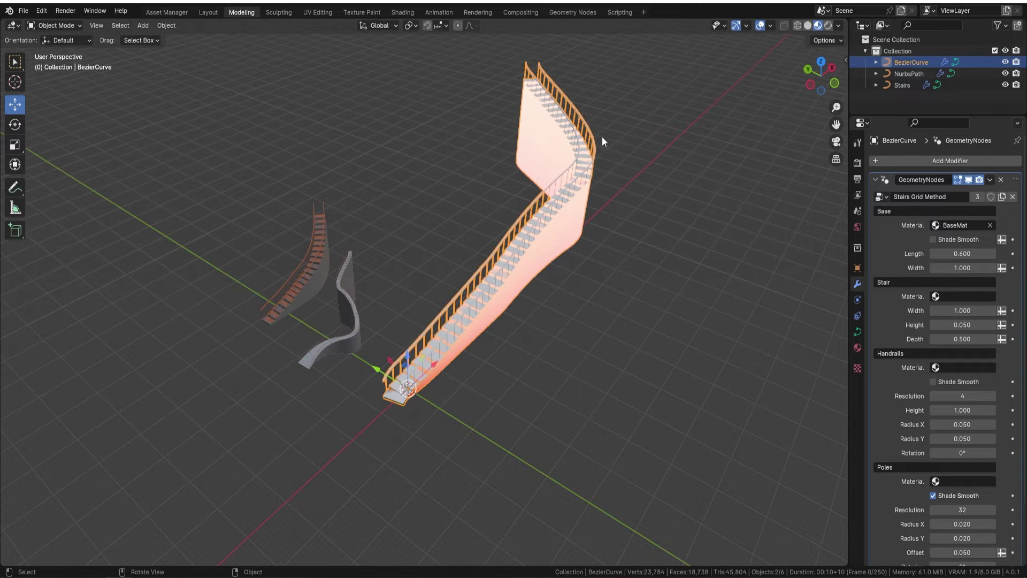
{"action": "left_click", "coordinate": [937, 224]}
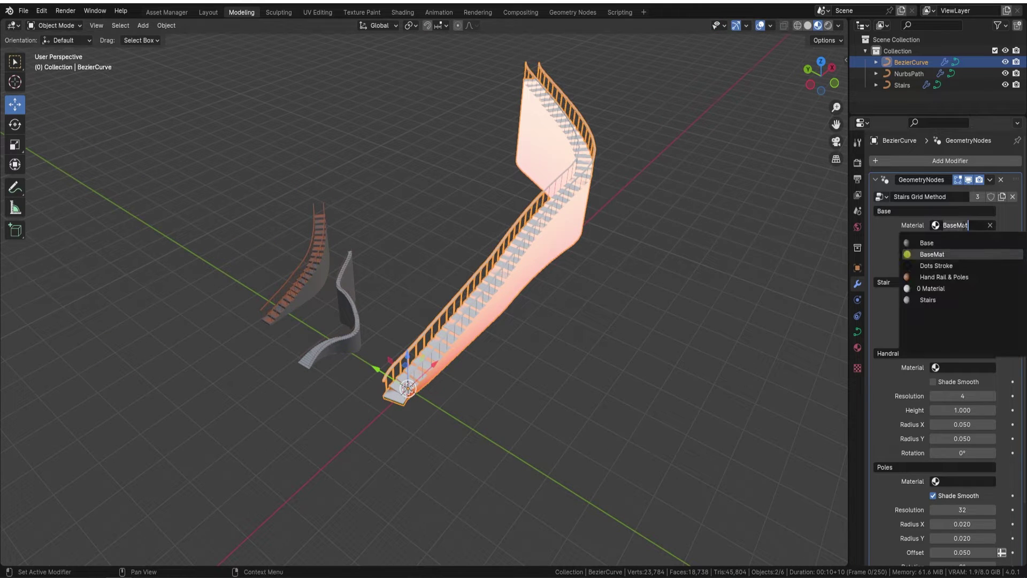
{"action": "left_click", "coordinate": [942, 239]}
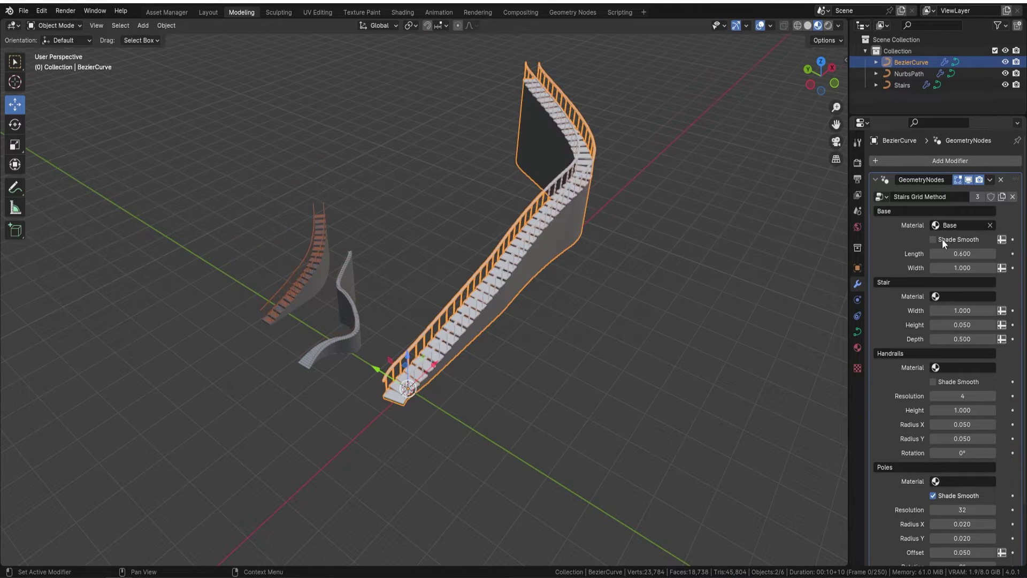
{"action": "left_click", "coordinate": [958, 295]}
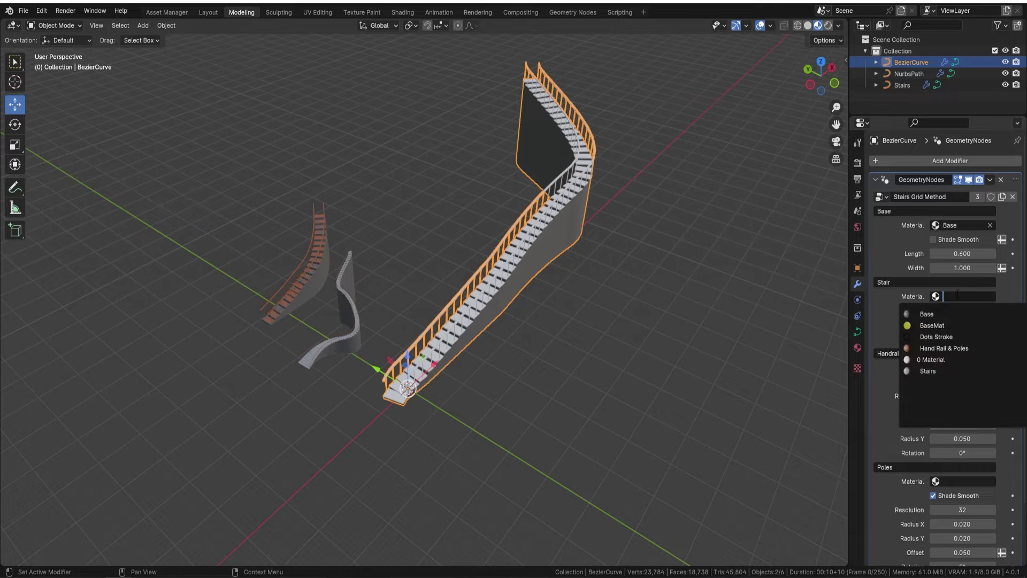
{"action": "left_click", "coordinate": [928, 371]}
{"action": "left_click", "coordinate": [956, 367]}
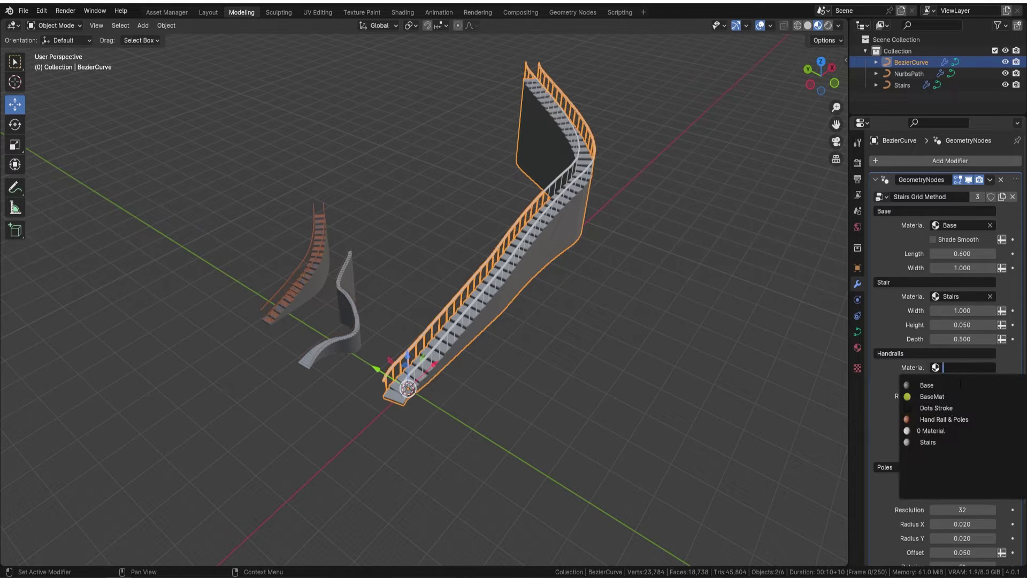
{"action": "left_click", "coordinate": [941, 423]}
{"action": "left_click", "coordinate": [963, 484]}
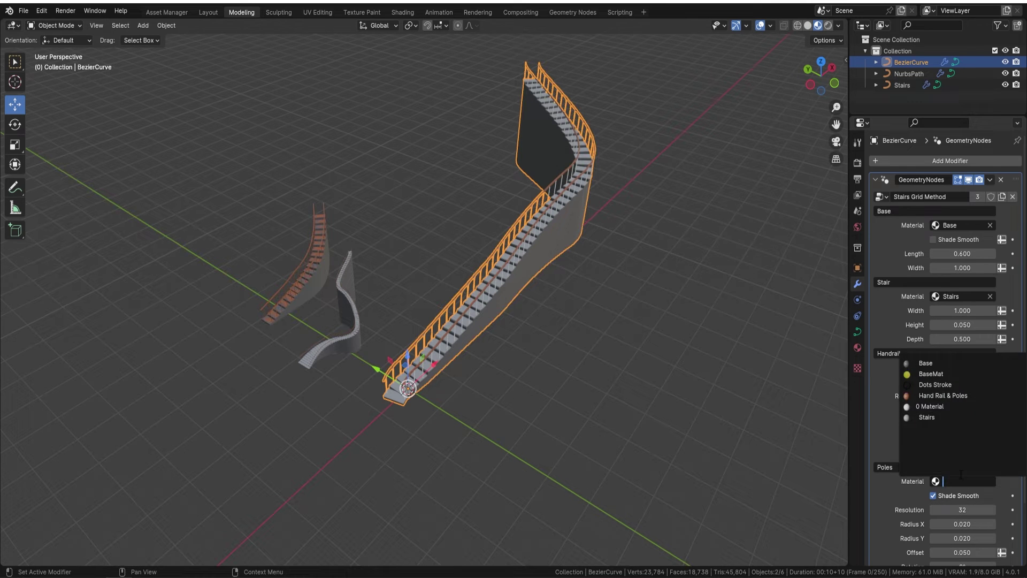
{"action": "left_click", "coordinate": [949, 399]}
{"action": "middle_click_drag", "start_coordinate": [581, 317], "coordinate": [639, 302]}
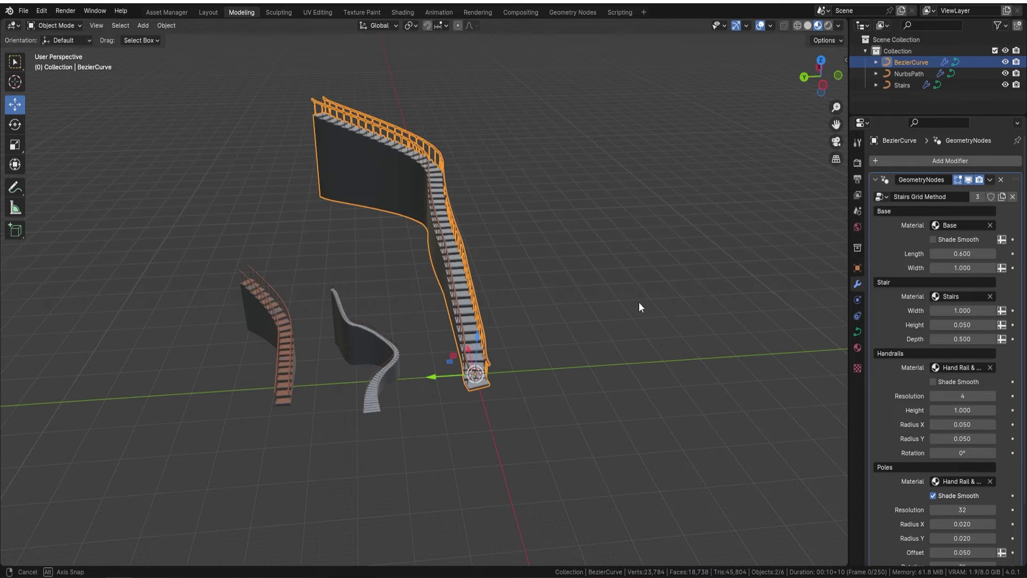
Delete the Bezier curve's first control point via X > Vertices, then select the new bottom point.
{"action": "middle_click_drag", "start_coordinate": [561, 323], "coordinate": [525, 373]}
{"action": "scroll", "coordinate": [513, 354], "scroll_direction": "up", "scroll_amount": 3}
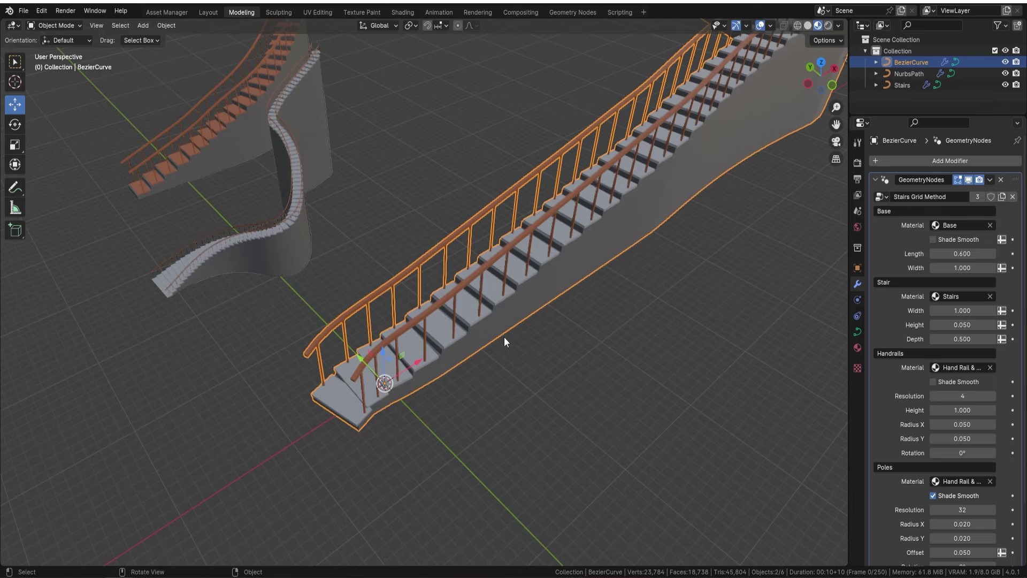
{"action": "key", "text": "Tab"}
{"action": "left_click", "coordinate": [335, 415]}
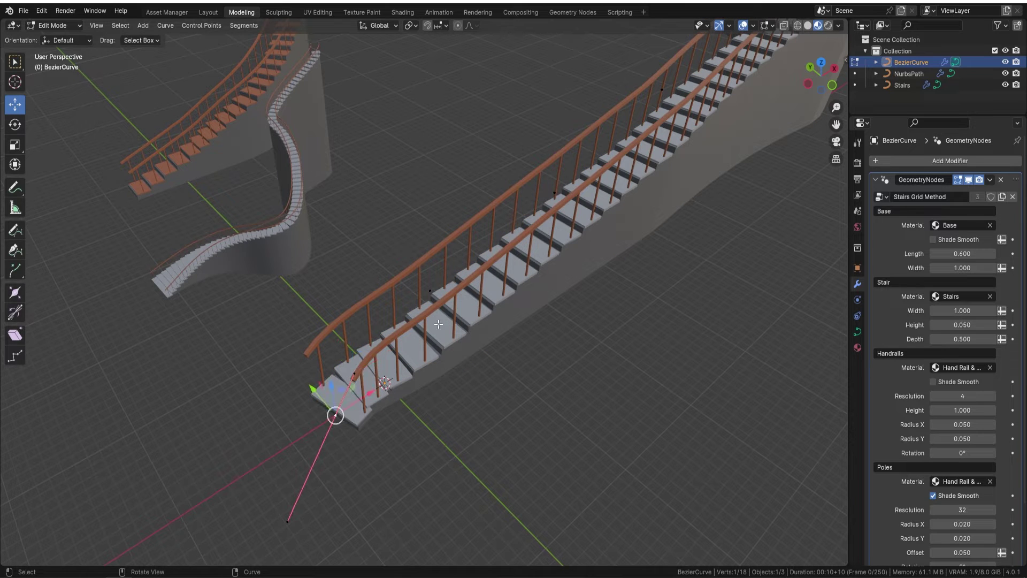
{"action": "key", "text": "x"}
{"action": "left_click", "coordinate": [435, 336]}
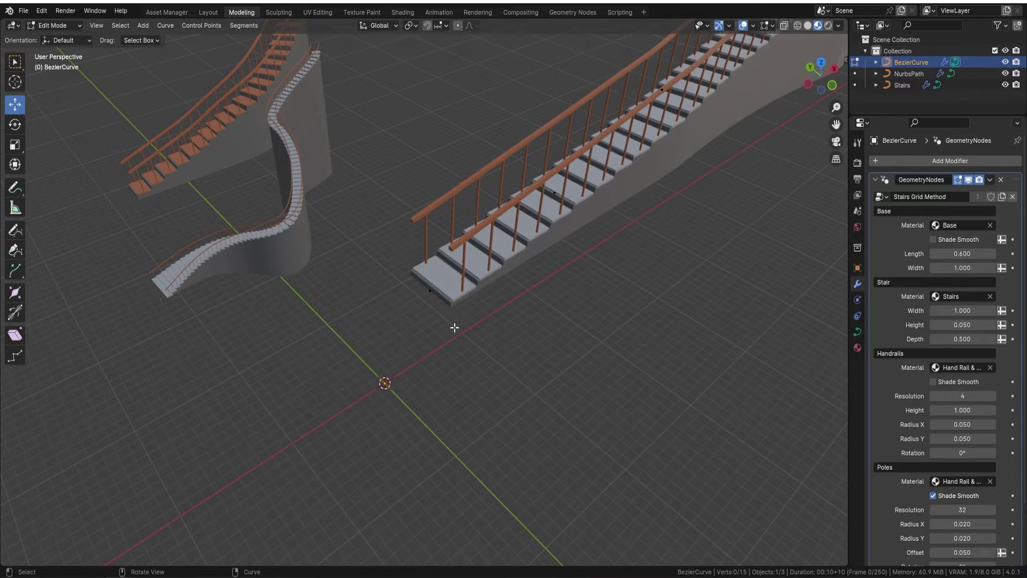
{"action": "middle_click_drag", "start_coordinate": [451, 328], "coordinate": [332, 267]}
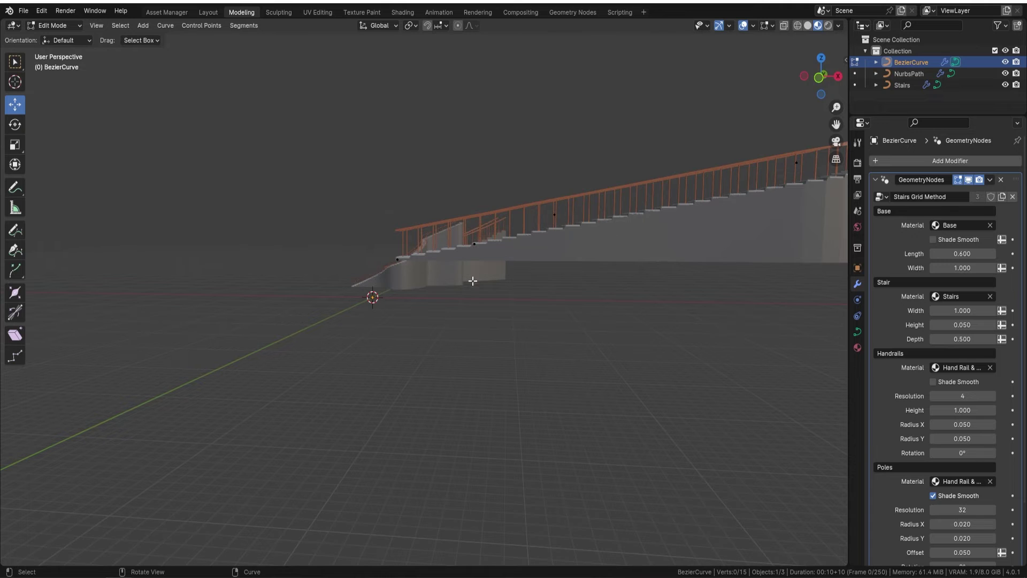
{"action": "middle_click_drag", "start_coordinate": [473, 281], "coordinate": [529, 260]}
{"action": "left_click", "coordinate": [512, 287]}
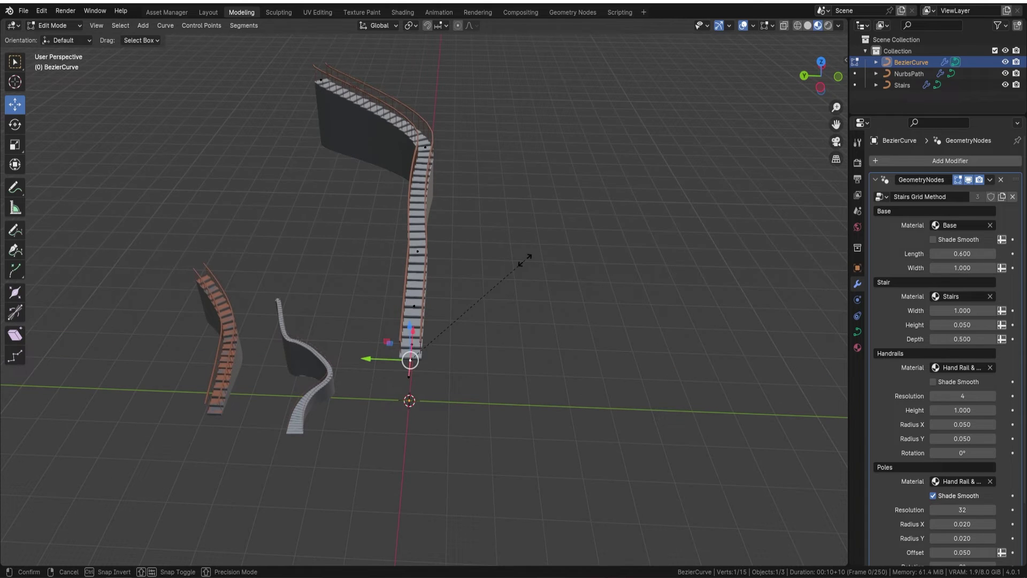
Flare out the BezierCurve staircase's bottom point with proportional Shrink/Fatten (Alt+S) at enlarged influence.
{"action": "key", "text": "alt+s"}
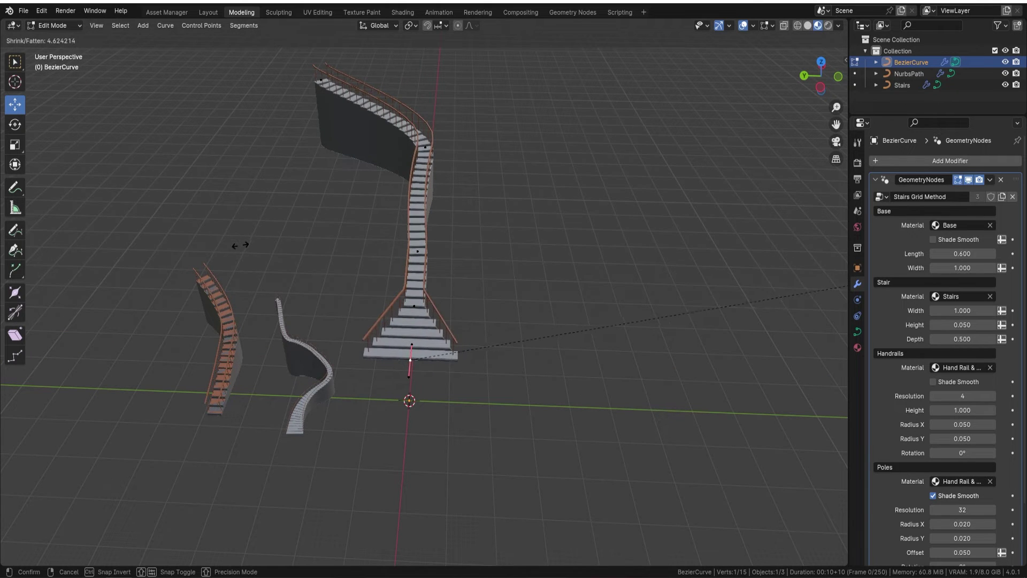
{"action": "key", "text": "Escape"}
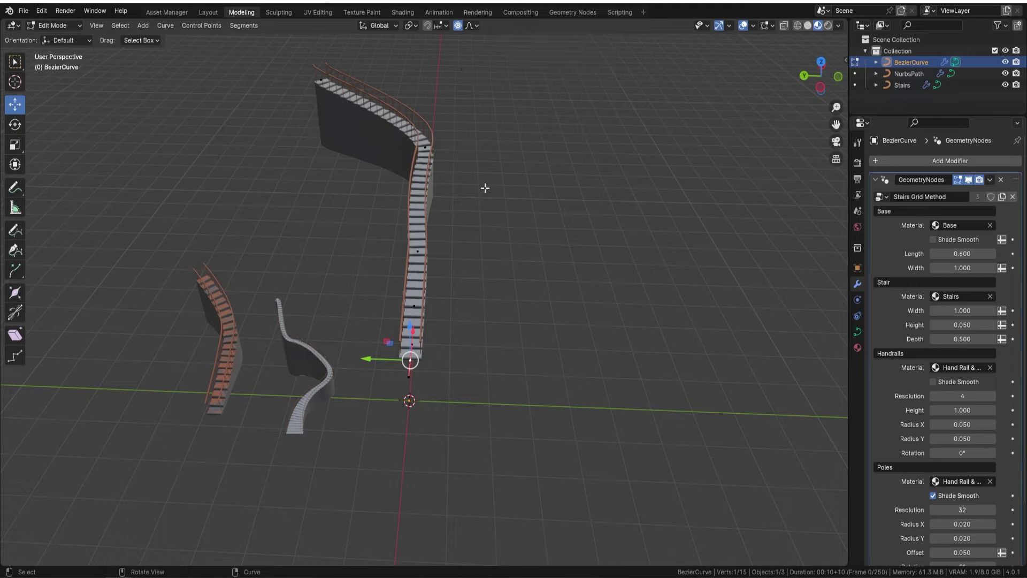
{"action": "key", "text": "alt+s"}
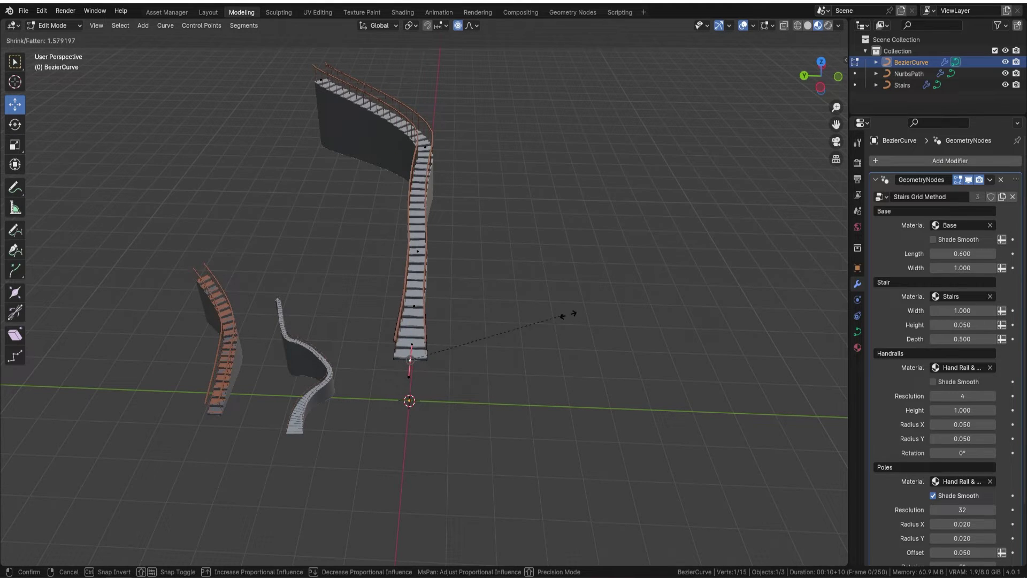
{"action": "scroll", "coordinate": [588, 308], "scroll_direction": "down", "scroll_amount": 10}
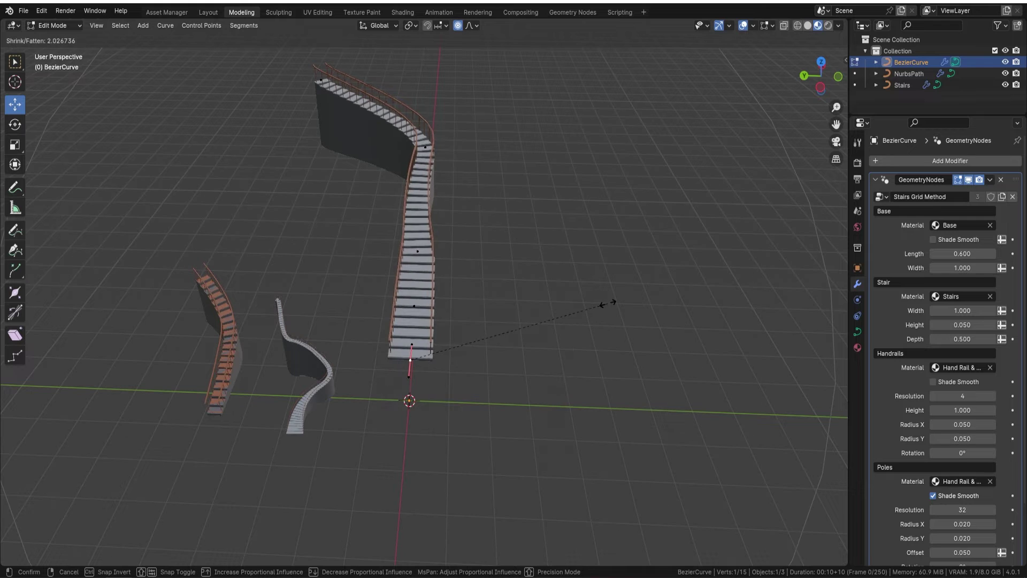
{"action": "left_click", "coordinate": [50, 174]}
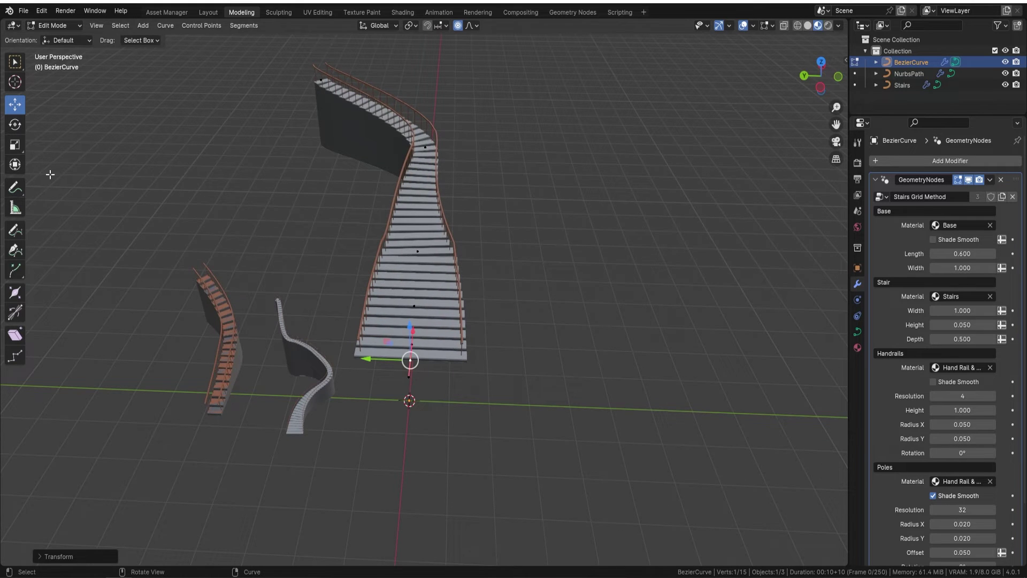
{"action": "middle_click_drag", "start_coordinate": [389, 227], "coordinate": [456, 251]}
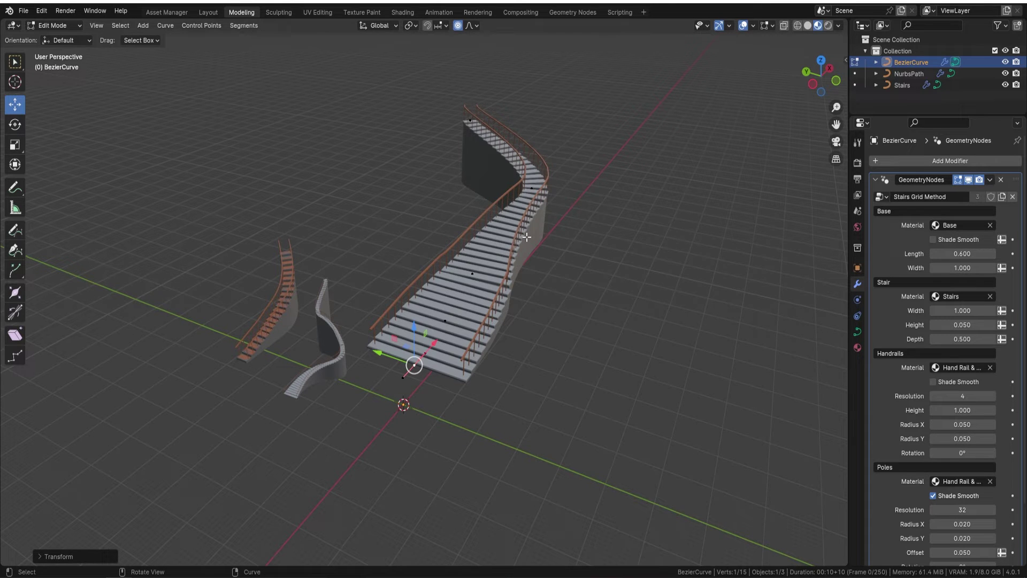
{"action": "middle_click_drag", "start_coordinate": [529, 238], "coordinate": [390, 302]}
Return to Object Mode and slide the spiral Stairs object back along Y near the origin.
{"action": "key", "text": "Tab"}
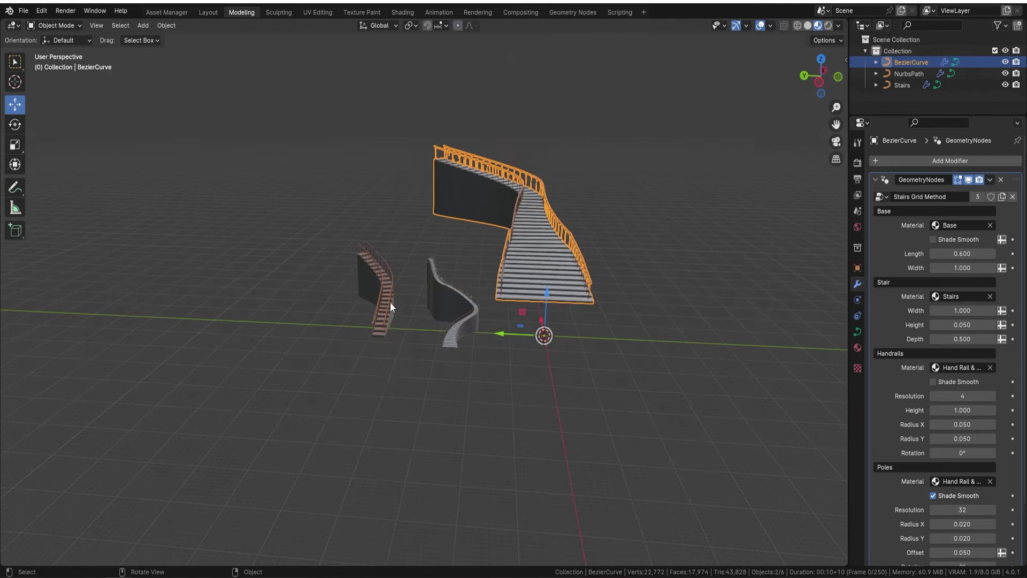
{"action": "left_click", "coordinate": [470, 316]}
{"action": "key", "text": "g"}
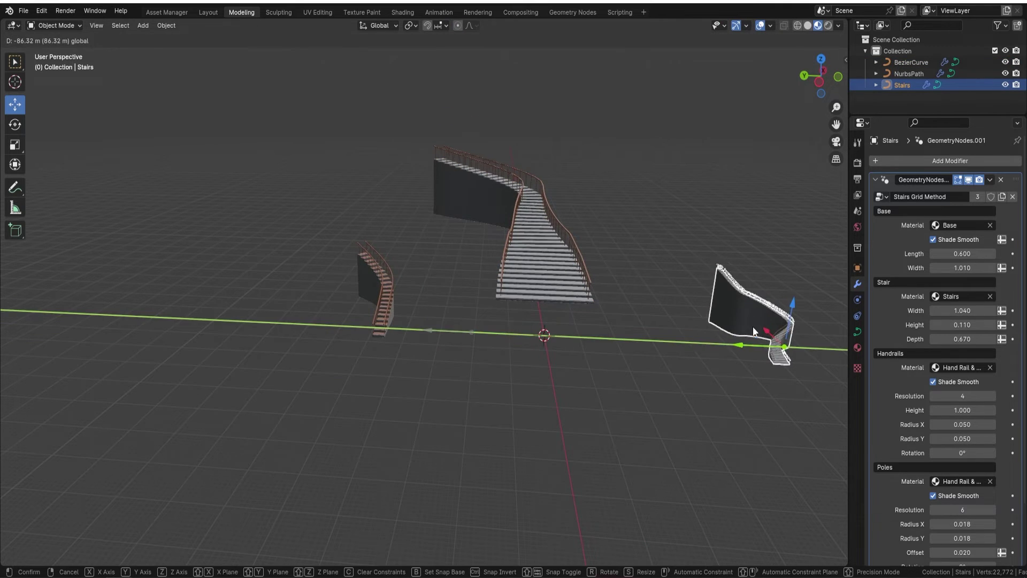
{"action": "left_click", "coordinate": [753, 327]}
{"action": "middle_click_drag", "start_coordinate": [752, 326], "coordinate": [461, 287], "text": "shift"}
{"action": "scroll", "coordinate": [574, 294], "scroll_direction": "up", "scroll_amount": 5}
{"action": "middle_click_drag", "start_coordinate": [668, 286], "coordinate": [348, 227]}
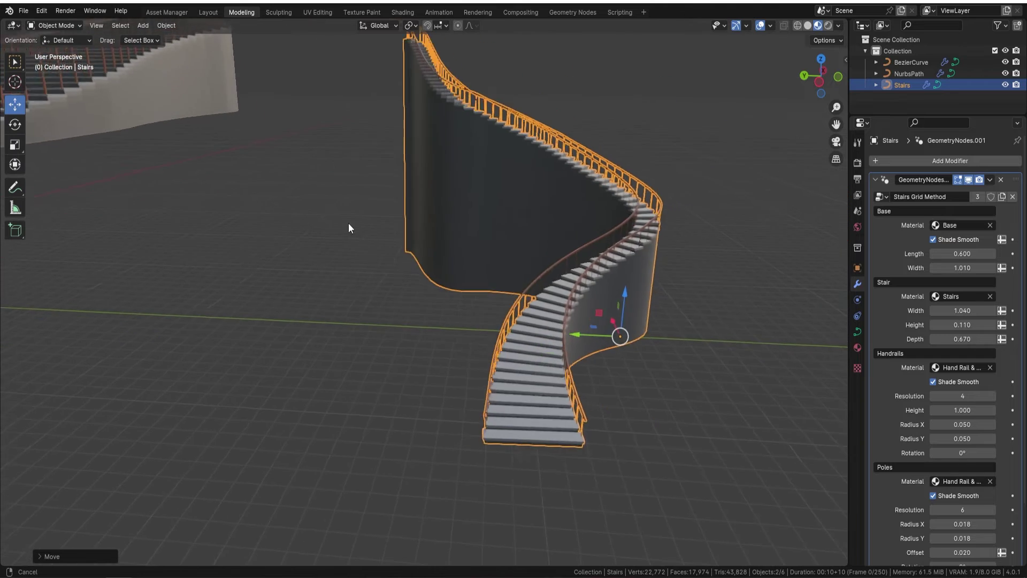
{"action": "scroll", "coordinate": [545, 278], "scroll_direction": "up", "scroll_amount": 4}
{"action": "scroll", "coordinate": [546, 277], "scroll_direction": "up", "scroll_amount": 6}
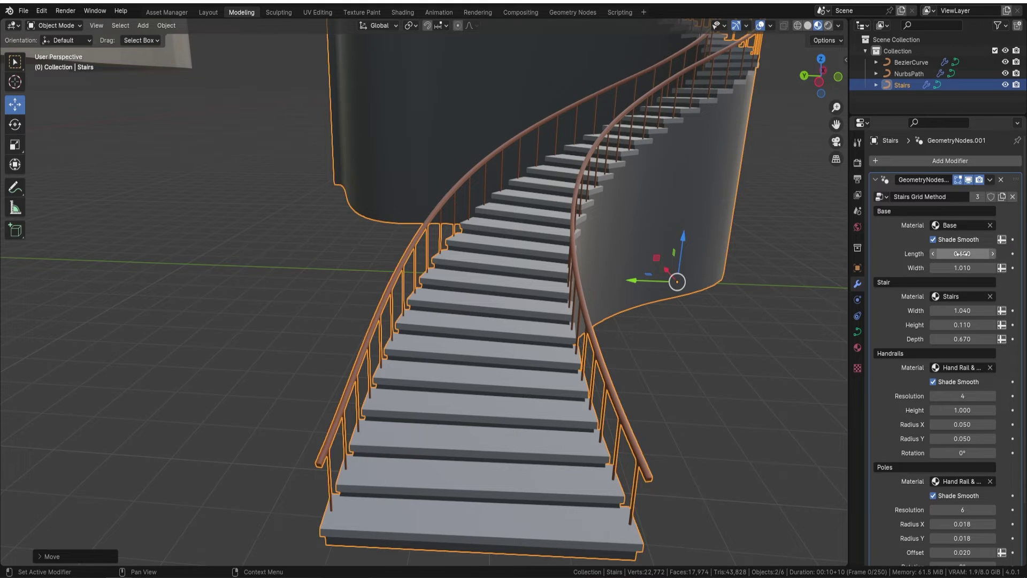
Set the Stairs base Length to 0.840 and Width to 1.590.
{"action": "left_click_drag", "start_coordinate": [962, 253], "coordinate": [1016, 254]}
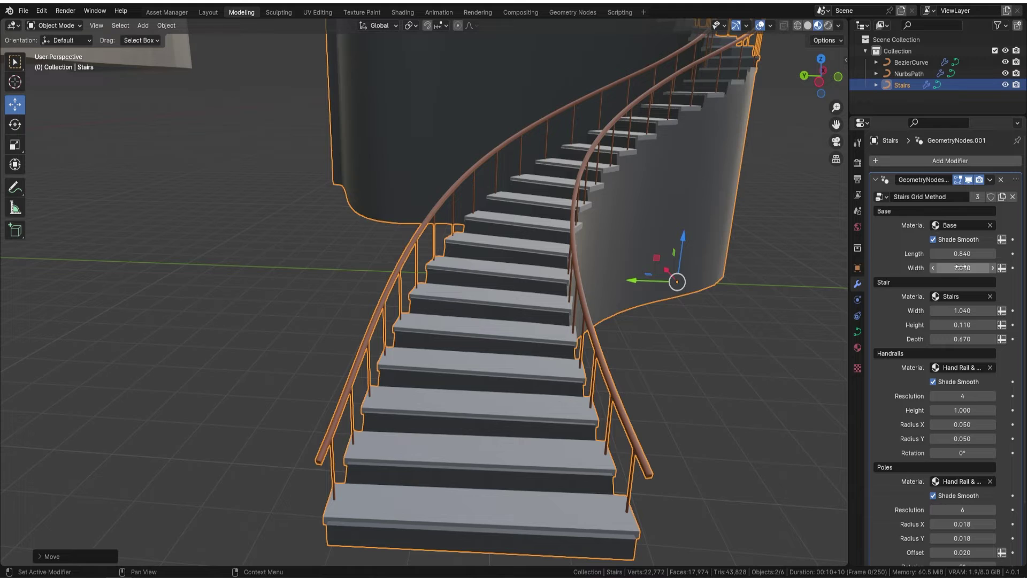
{"action": "mouse_move", "coordinate": [962, 268]}
{"action": "left_mouse_down"}
{"action": "mouse_move", "coordinate": [1017, 268]}
{"action": "mouse_move", "coordinate": [963, 268]}
{"action": "left_mouse_up"}
{"action": "scroll", "coordinate": [418, 380], "scroll_direction": "down", "scroll_amount": 4}
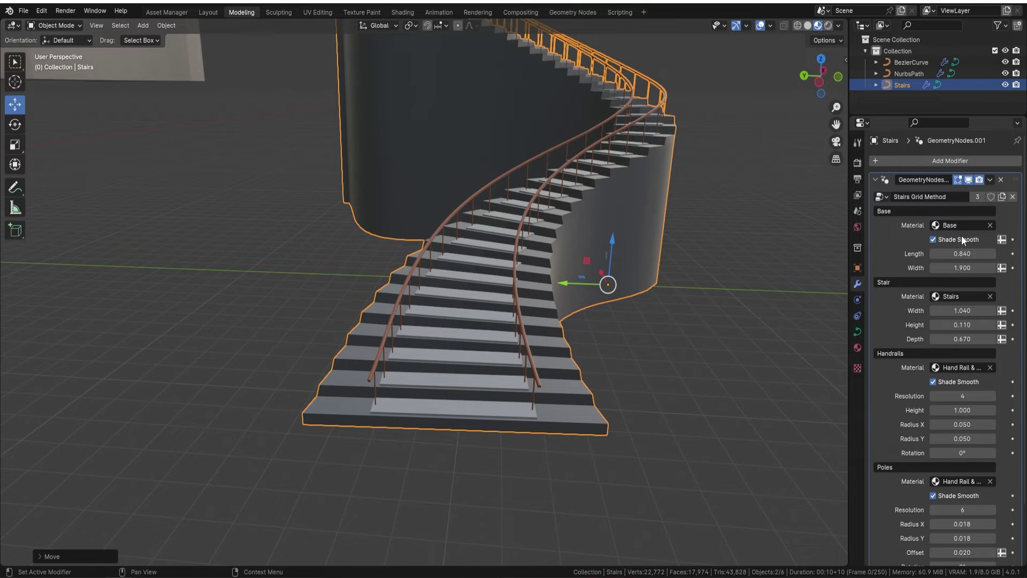
{"action": "mouse_move", "coordinate": [963, 267]}
{"action": "left_mouse_down"}
{"action": "mouse_move", "coordinate": [926, 268]}
{"action": "mouse_move", "coordinate": [950, 267]}
{"action": "left_mouse_up"}
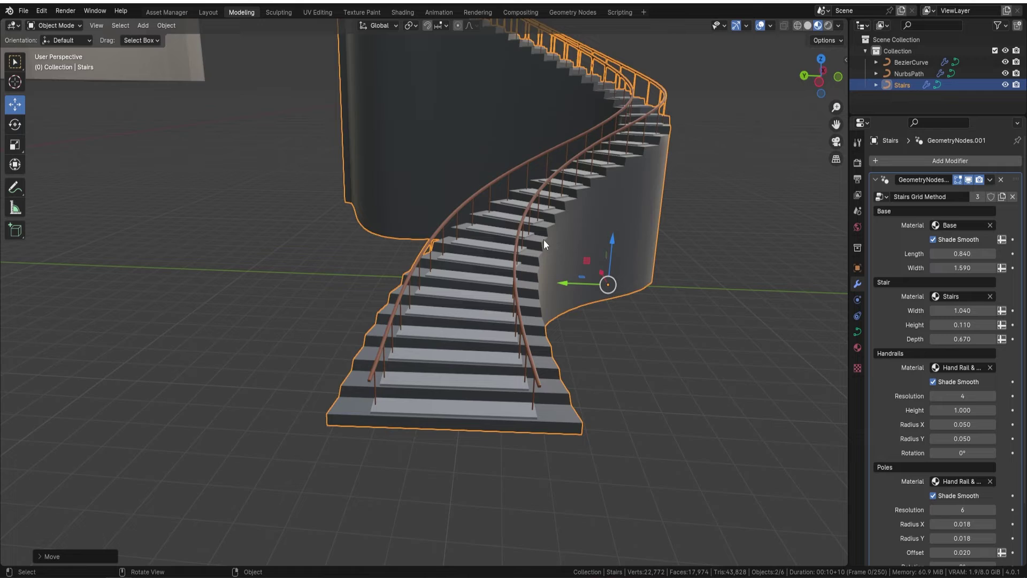
{"action": "middle_click_drag", "start_coordinate": [543, 239], "coordinate": [438, 262]}
{"action": "scroll", "coordinate": [589, 233], "scroll_direction": "up", "scroll_amount": 5}
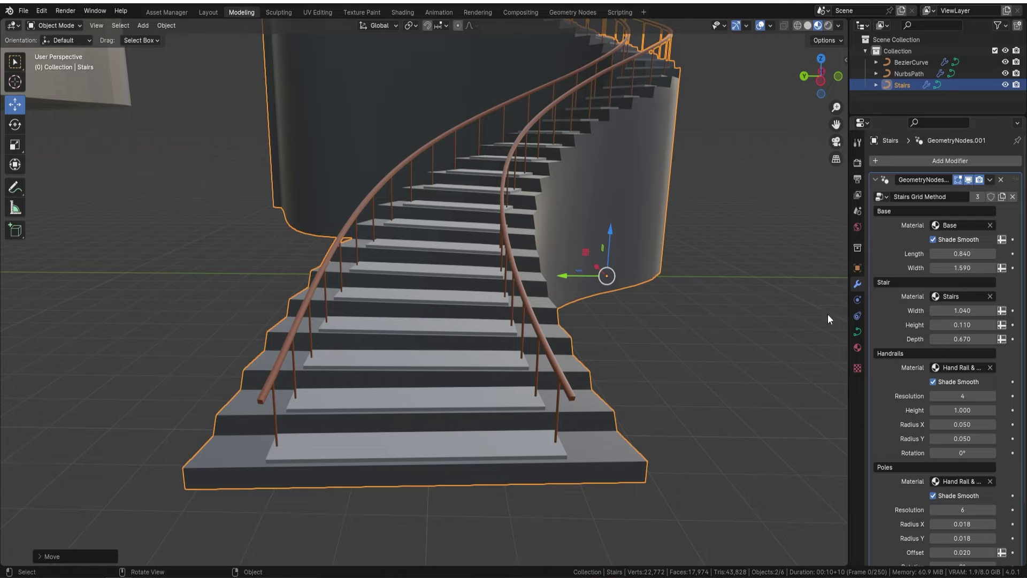
Set the Stair section to Width 1.460, Depth 1.060 and Height 0.140.
{"action": "mouse_move", "coordinate": [957, 310]}
{"action": "left_mouse_down"}
{"action": "mouse_move", "coordinate": [982, 310]}
{"action": "mouse_move", "coordinate": [963, 313]}
{"action": "mouse_move", "coordinate": [984, 325]}
{"action": "mouse_move", "coordinate": [961, 325]}
{"action": "left_mouse_up"}
{"action": "middle_click_drag", "start_coordinate": [625, 339], "coordinate": [538, 273]}
{"action": "middle_click_drag", "start_coordinate": [448, 303], "coordinate": [303, 262]}
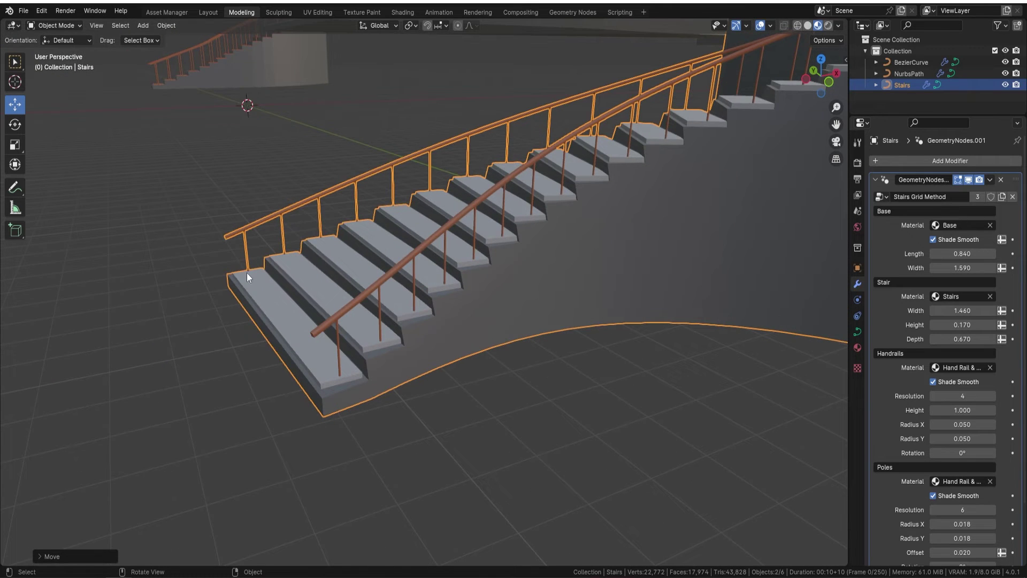
{"action": "left_click_drag", "start_coordinate": [971, 341], "coordinate": [993, 341]}
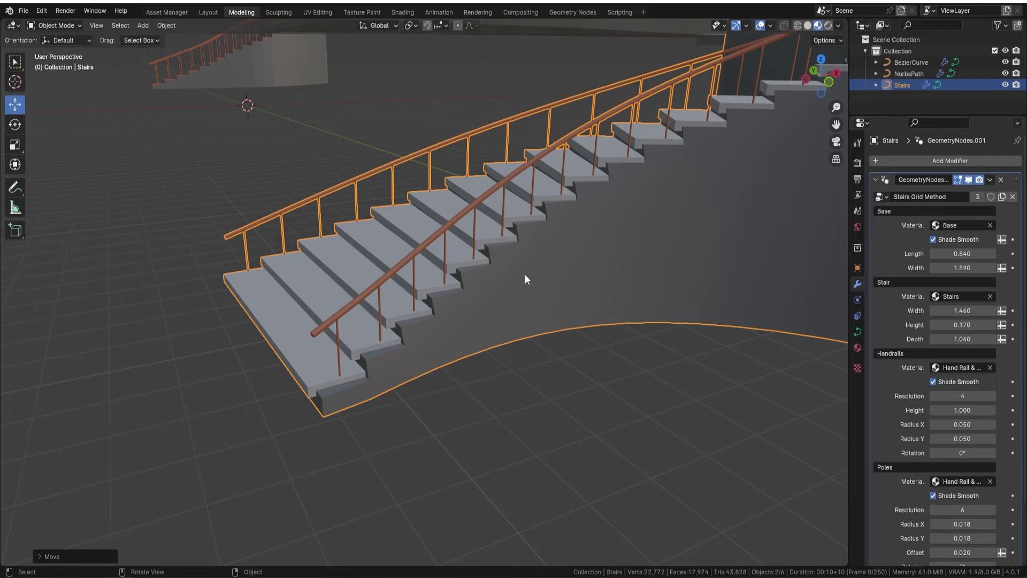
{"action": "middle_click_drag", "start_coordinate": [525, 273], "coordinate": [493, 272]}
{"action": "left_click_drag", "start_coordinate": [963, 325], "coordinate": [947, 324]}
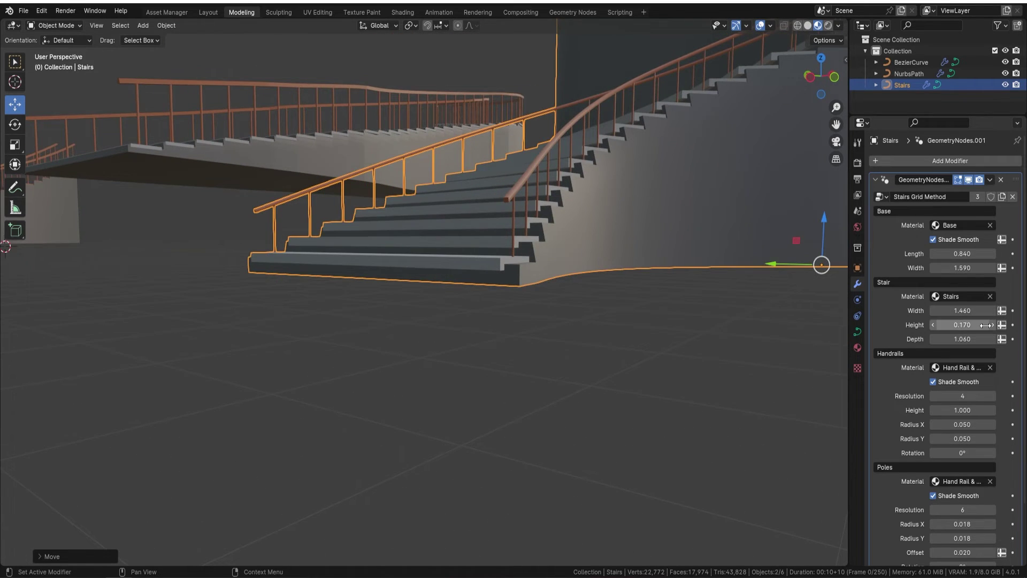
{"action": "middle_click_drag", "start_coordinate": [776, 284], "coordinate": [576, 261]}
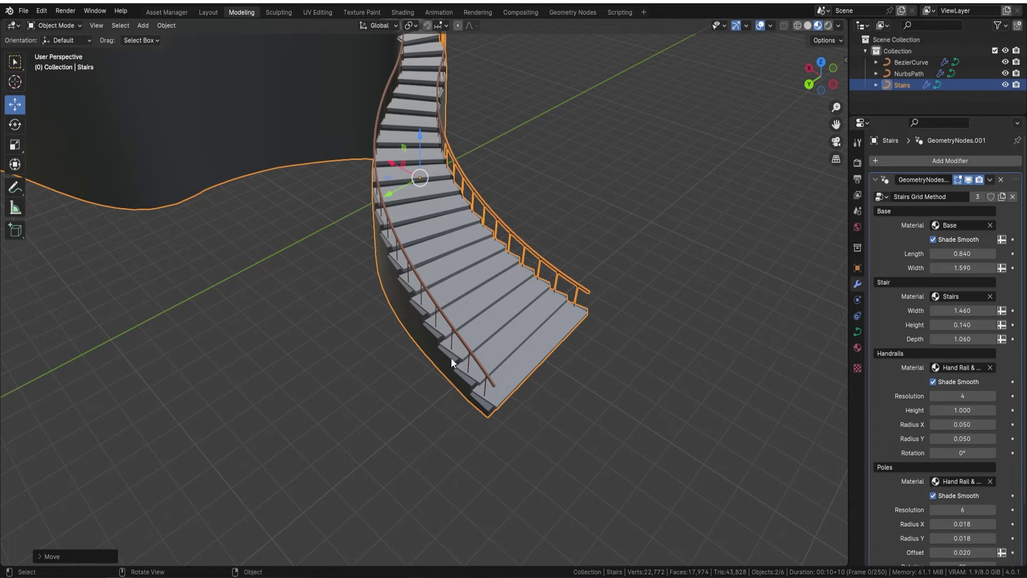
{"action": "middle_click_drag", "start_coordinate": [398, 69], "coordinate": [352, 102]}
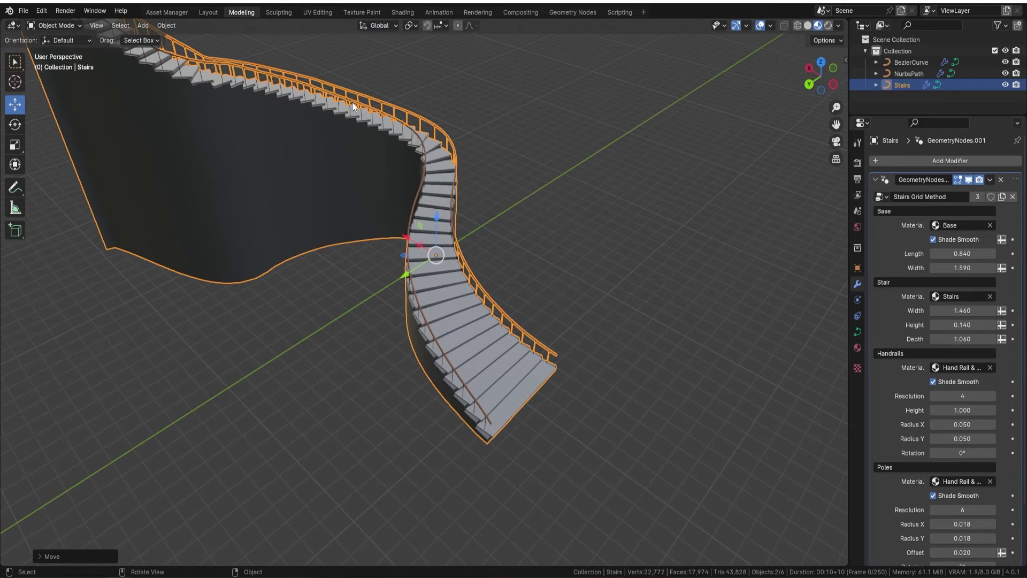
{"action": "middle_click_drag", "start_coordinate": [525, 216], "coordinate": [456, 255]}
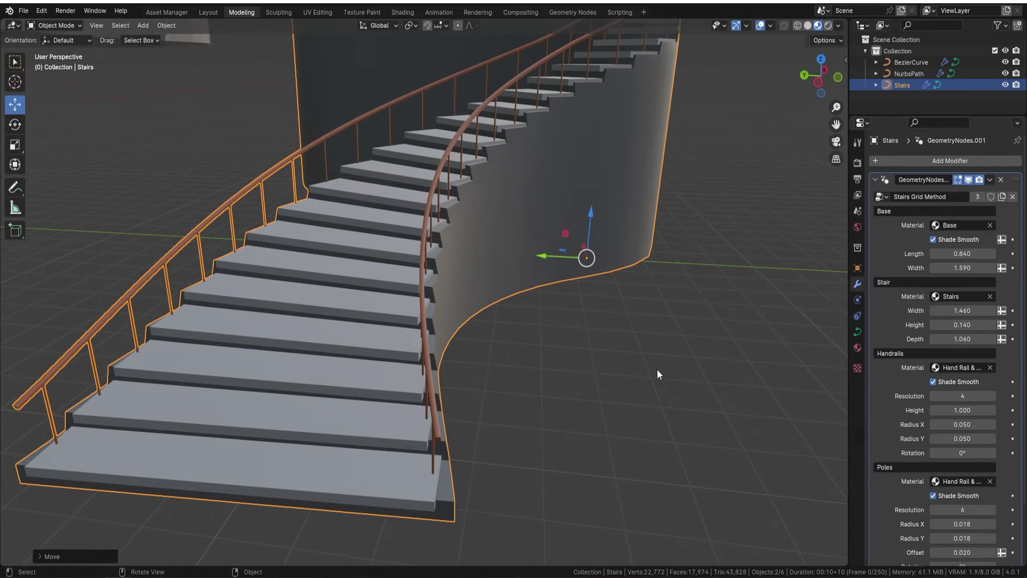
Set handrails to Height 1.520, Radius X 0.210, Radius Y 0.200, Resolution 7, with Shade Smooth on.
{"action": "mouse_move", "coordinate": [963, 411]}
{"action": "left_mouse_down"}
{"action": "mouse_move", "coordinate": [1014, 411]}
{"action": "mouse_move", "coordinate": [946, 411]}
{"action": "mouse_move", "coordinate": [966, 410]}
{"action": "left_mouse_up"}
{"action": "middle_click_drag", "start_coordinate": [550, 340], "coordinate": [763, 346]}
{"action": "mouse_move", "coordinate": [963, 424]}
{"action": "left_mouse_down"}
{"action": "mouse_move", "coordinate": [980, 425]}
{"action": "mouse_move", "coordinate": [971, 439]}
{"action": "mouse_move", "coordinate": [980, 438]}
{"action": "mouse_move", "coordinate": [969, 438]}
{"action": "left_mouse_up"}
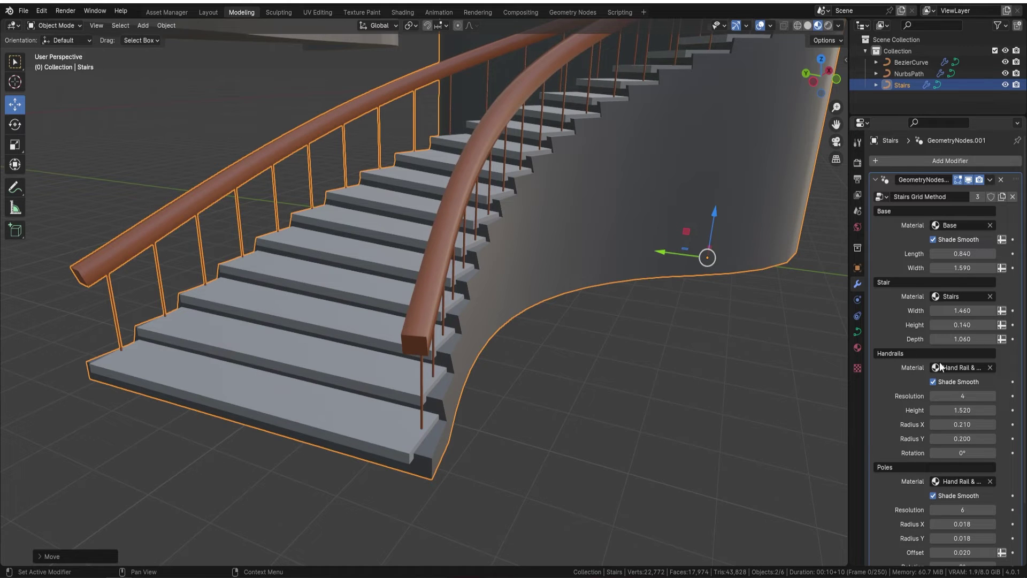
{"action": "left_click_drag", "start_coordinate": [988, 396], "coordinate": [1007, 396]}
{"action": "middle_click_drag", "start_coordinate": [756, 435], "coordinate": [605, 355]}
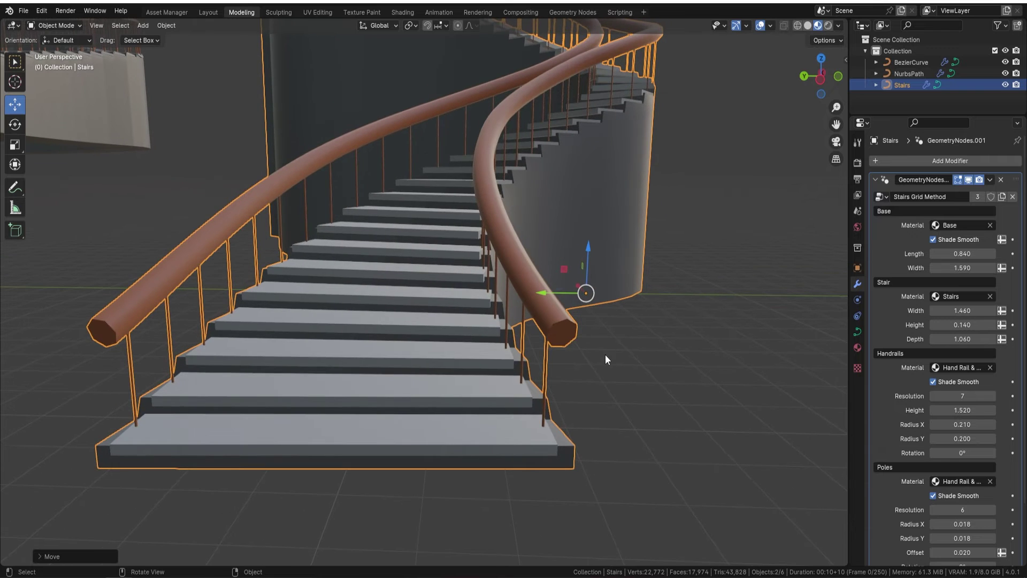
{"action": "left_click", "coordinate": [933, 382]}
{"action": "left_click", "coordinate": [933, 380]}
{"action": "middle_click_drag", "start_coordinate": [776, 364], "coordinate": [411, 392]}
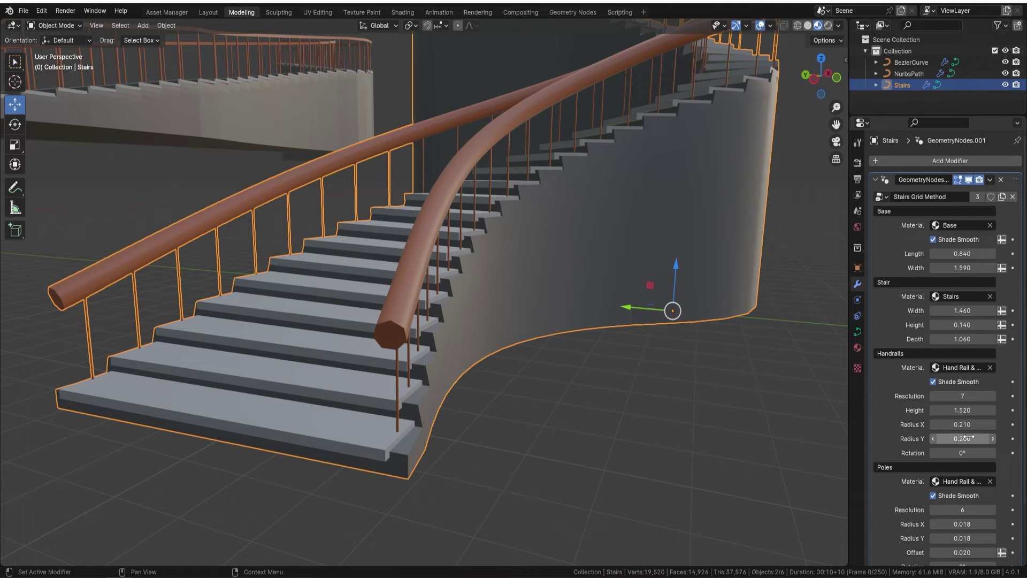
Flatten the handrails to Radius Y 0.110 and rotate their cross-section to 26.8°.
{"action": "left_click_drag", "start_coordinate": [963, 438], "coordinate": [935, 438]}
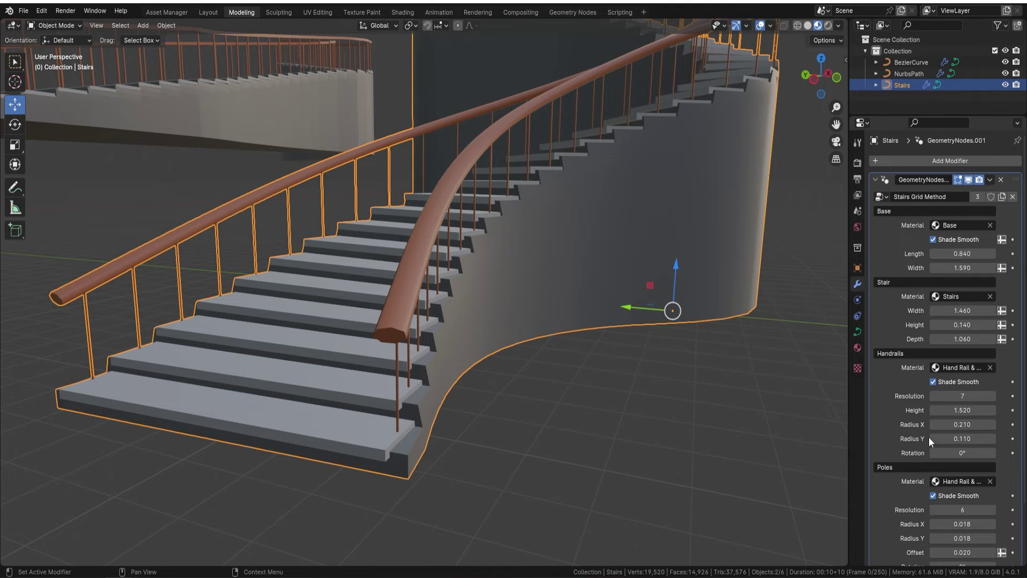
{"action": "left_click_drag", "start_coordinate": [958, 453], "coordinate": [965, 453]}
{"action": "left_click_drag", "start_coordinate": [963, 453], "coordinate": [979, 452]}
{"action": "middle_click_drag", "start_coordinate": [614, 383], "coordinate": [294, 287]}
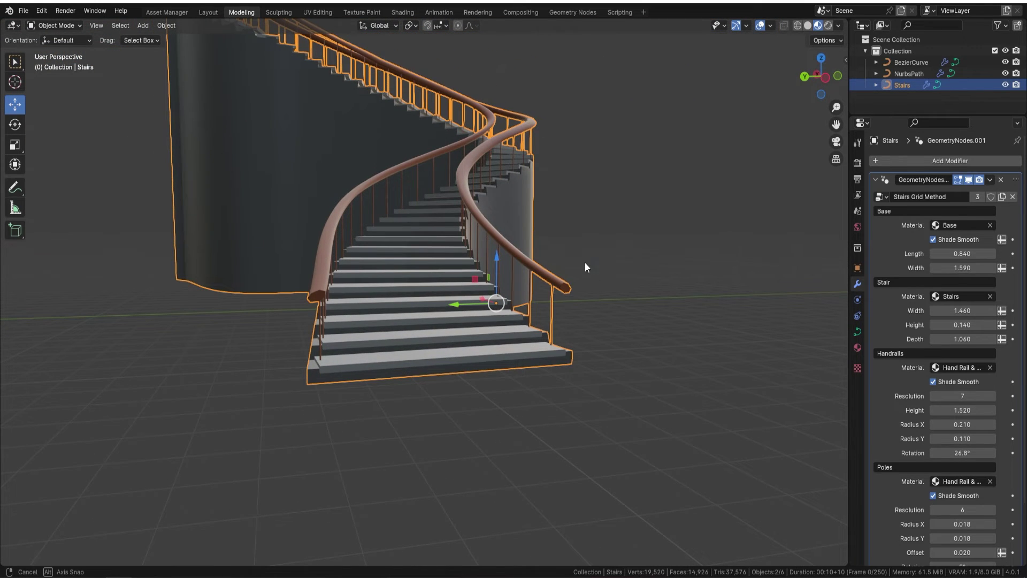
{"action": "middle_click_drag", "start_coordinate": [586, 262], "coordinate": [530, 275]}
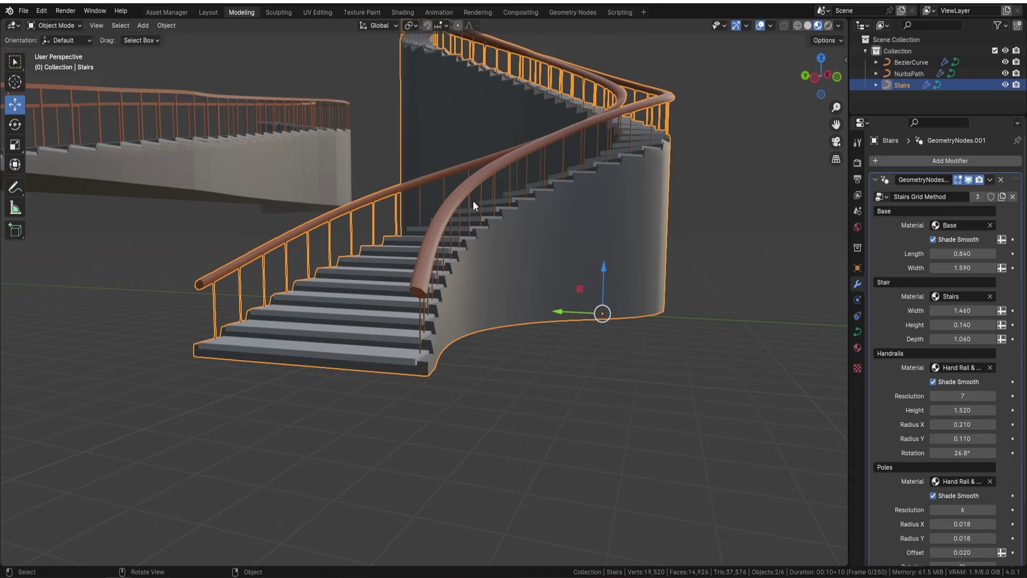
Thicken the railing poles to Radius X 0.148 and Radius Y 0.168.
{"action": "middle_click_drag", "start_coordinate": [473, 201], "coordinate": [441, 265]}
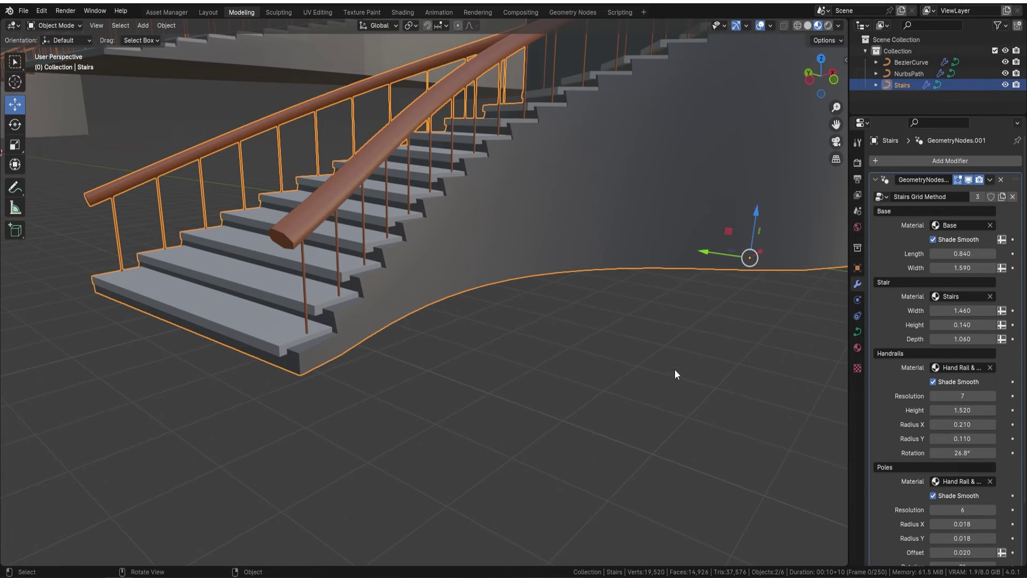
{"action": "scroll", "coordinate": [956, 419], "scroll_direction": "down", "scroll_amount": 3}
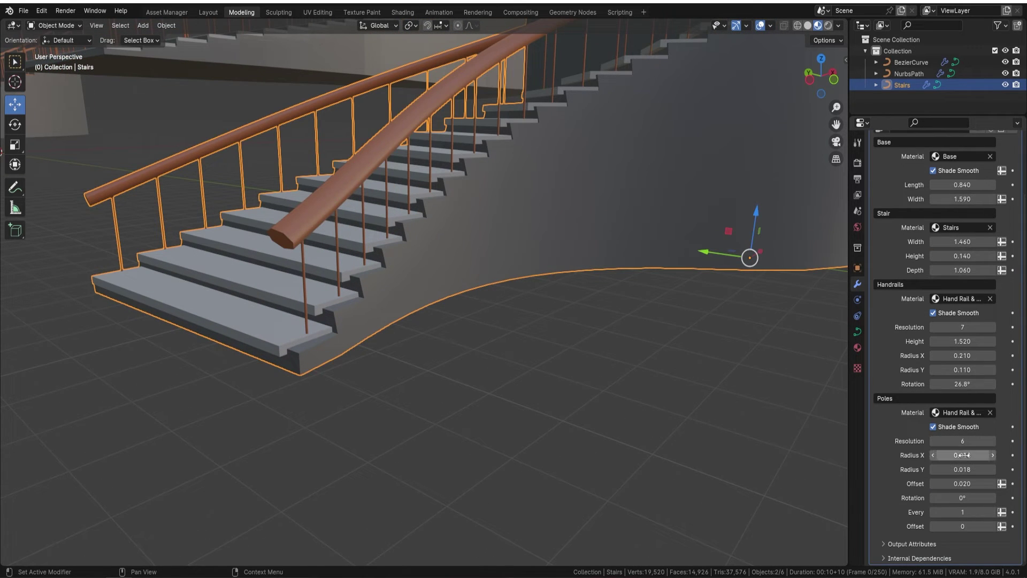
{"action": "left_click_drag", "start_coordinate": [960, 456], "coordinate": [989, 455]}
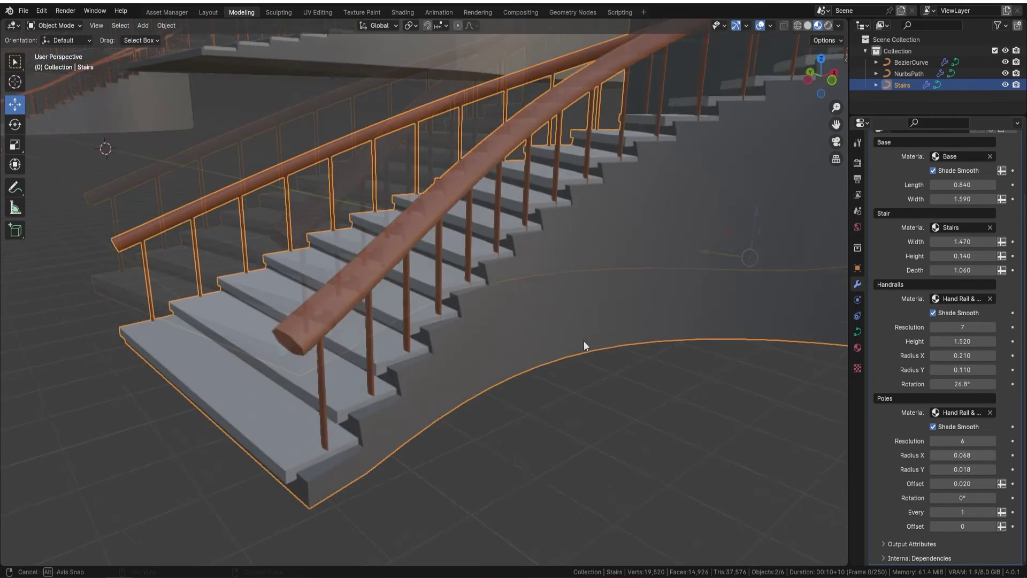
{"action": "middle_click_drag", "start_coordinate": [583, 341], "coordinate": [583, 262]}
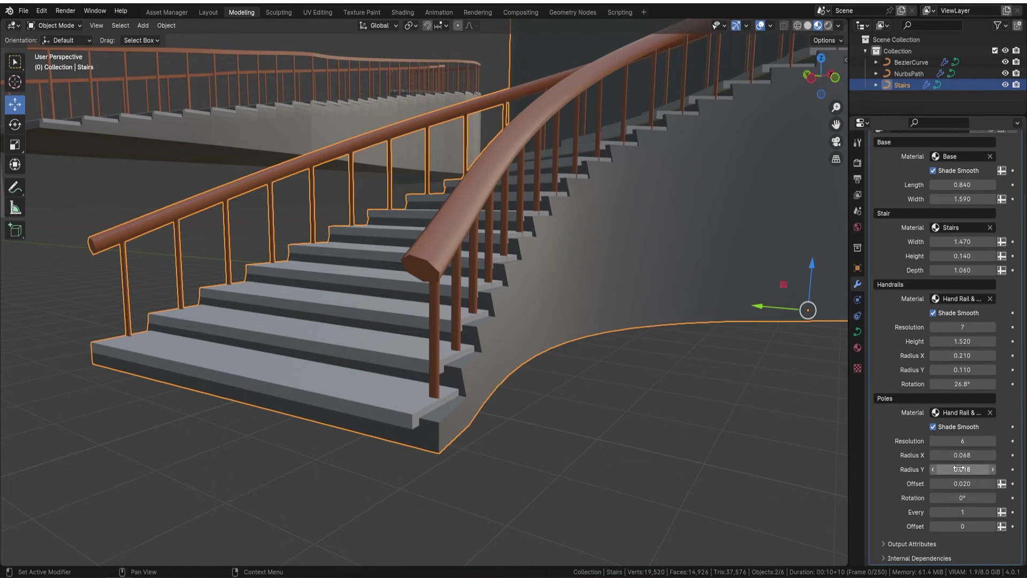
{"action": "left_click_drag", "start_coordinate": [955, 456], "coordinate": [984, 469]}
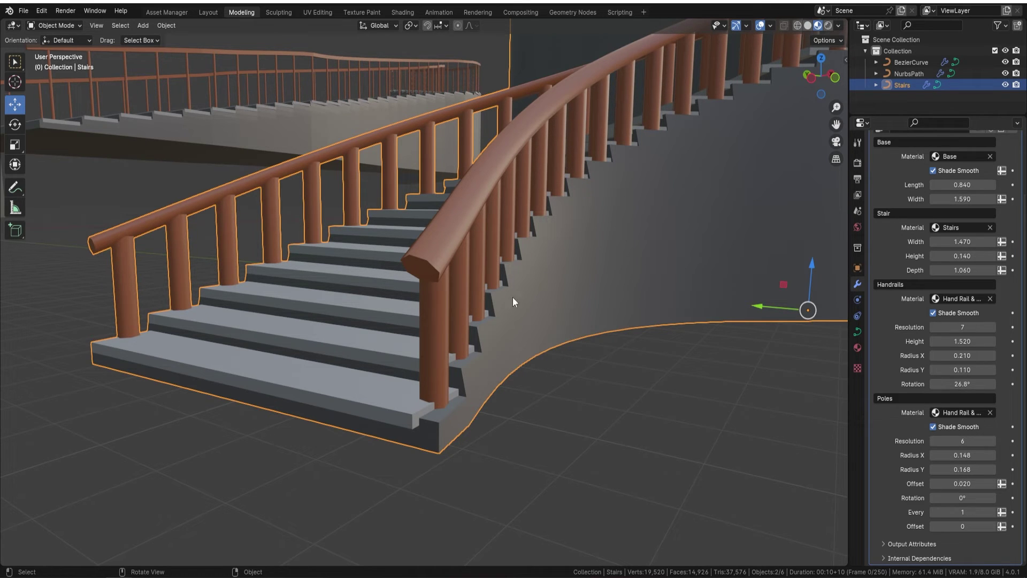
Make the poles four-sided and flat-shaded with an Offset of 0.060.
{"action": "left_click", "coordinate": [935, 442]}
{"action": "left_click", "coordinate": [935, 441]}
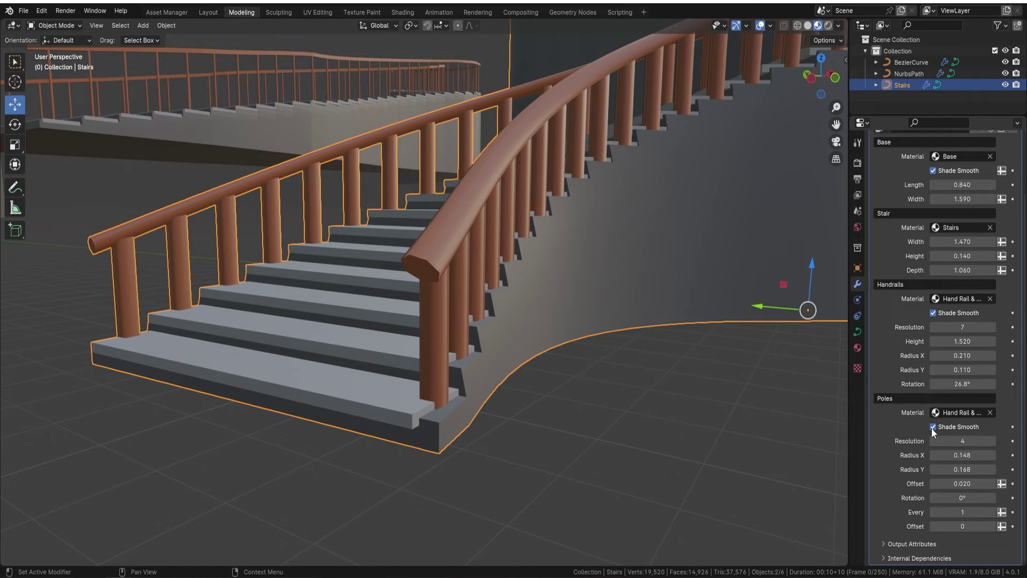
{"action": "left_click", "coordinate": [934, 428]}
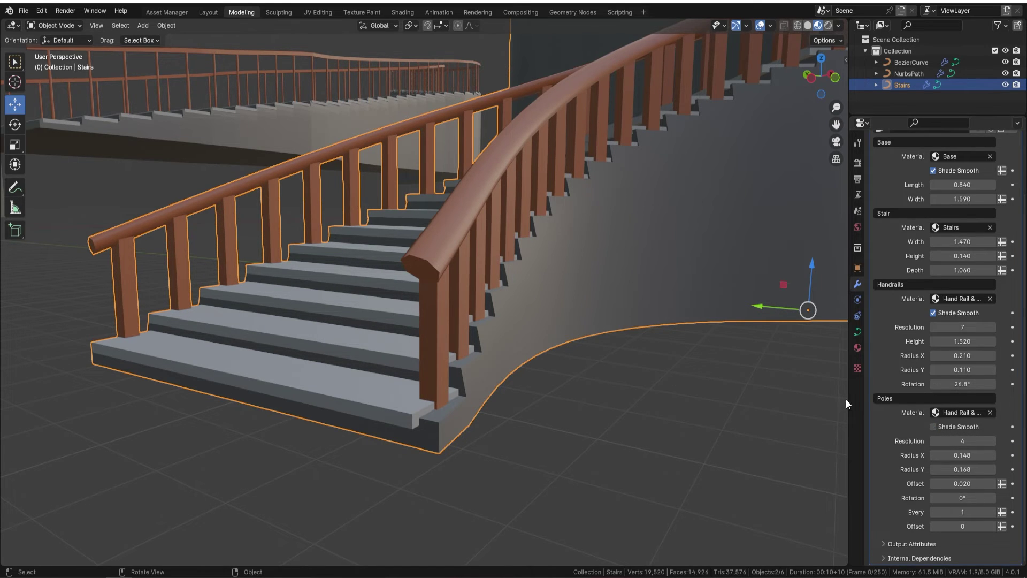
{"action": "left_click_drag", "start_coordinate": [958, 483], "coordinate": [990, 483]}
{"action": "middle_click_drag", "start_coordinate": [364, 385], "coordinate": [306, 336]}
{"action": "middle_click_drag", "start_coordinate": [503, 256], "coordinate": [652, 135]}
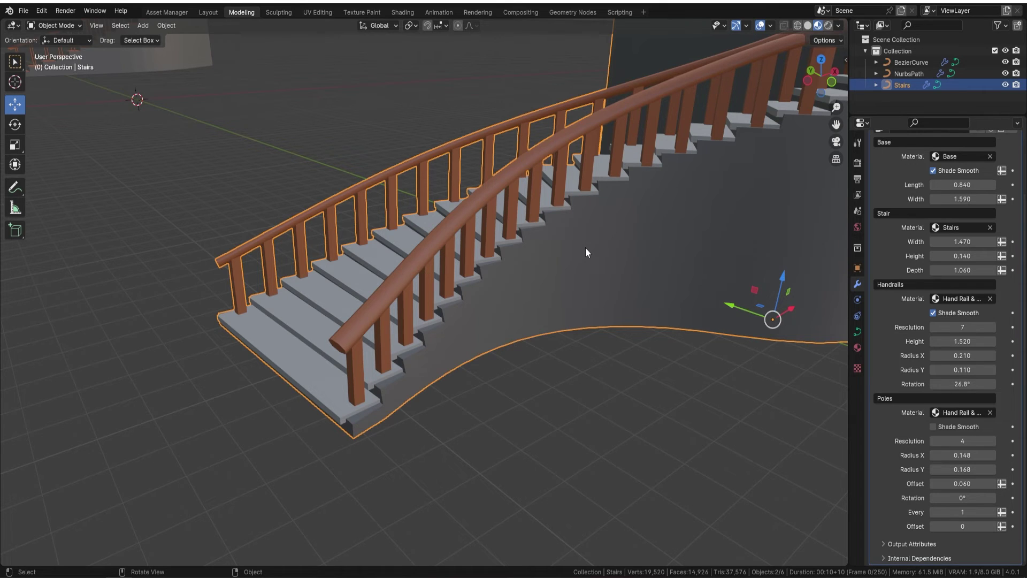
Set the poles' Every to 3 and pattern Offset to 1, leaving every third pole.
{"action": "middle_click_drag", "start_coordinate": [586, 247], "coordinate": [367, 335]}
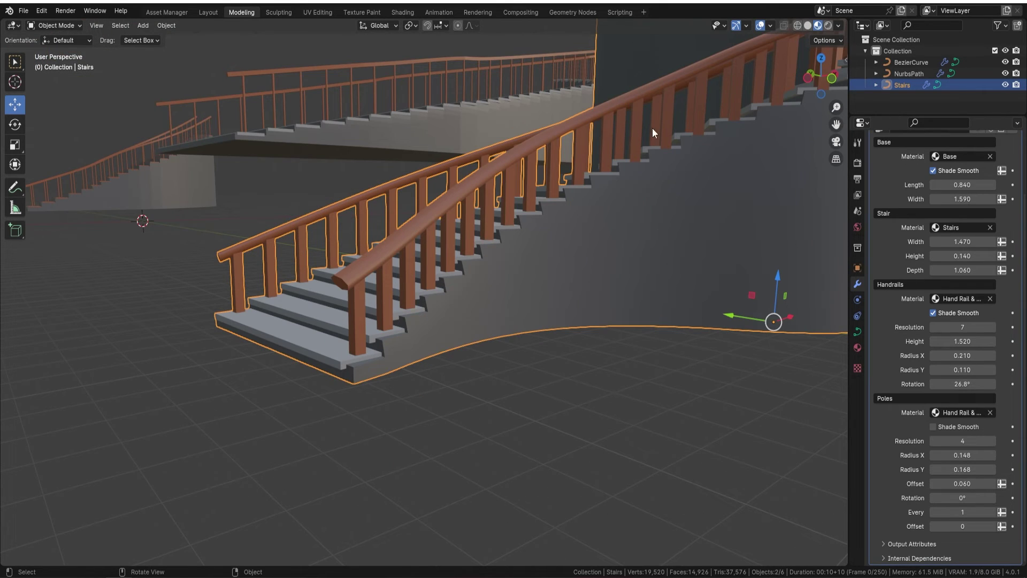
{"action": "left_click", "coordinate": [993, 512]}
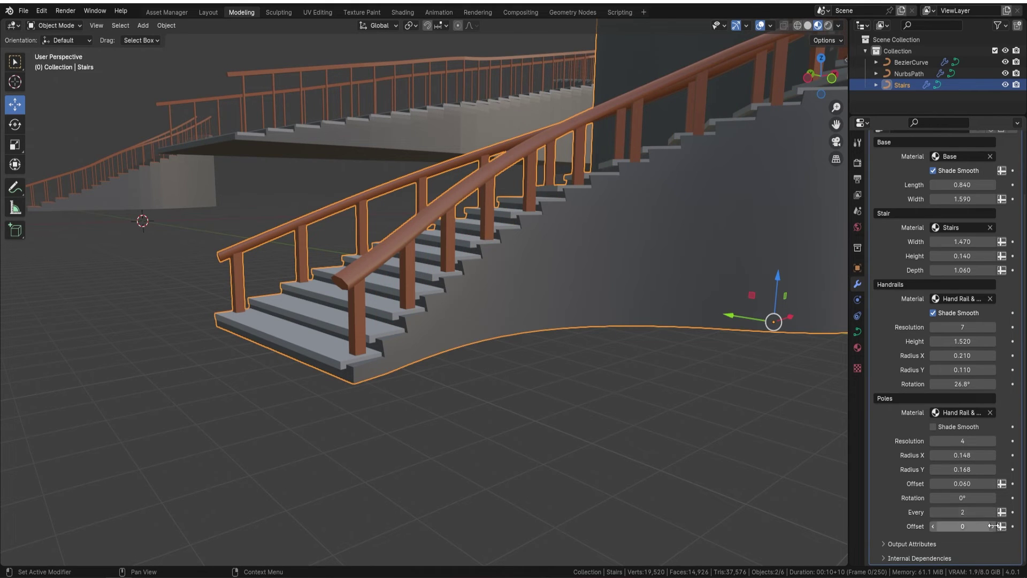
{"action": "left_click", "coordinate": [993, 526]}
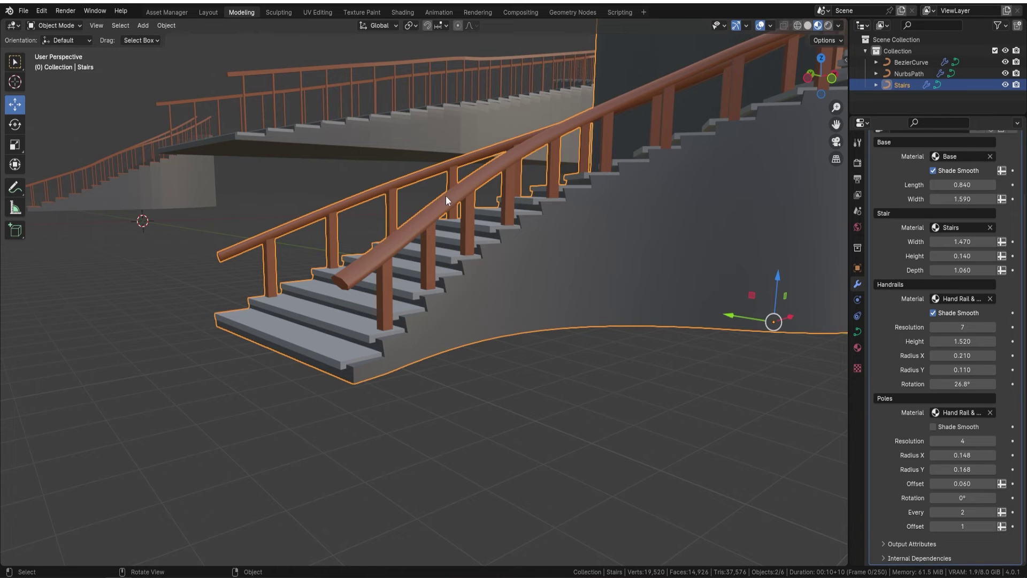
{"action": "left_click", "coordinate": [993, 512]}
{"action": "middle_click_drag", "start_coordinate": [686, 306], "coordinate": [468, 249]}
{"action": "middle_click_drag", "start_coordinate": [644, 200], "coordinate": [644, 191]}
{"action": "scroll", "coordinate": [683, 273], "scroll_direction": "up", "scroll_amount": 5}
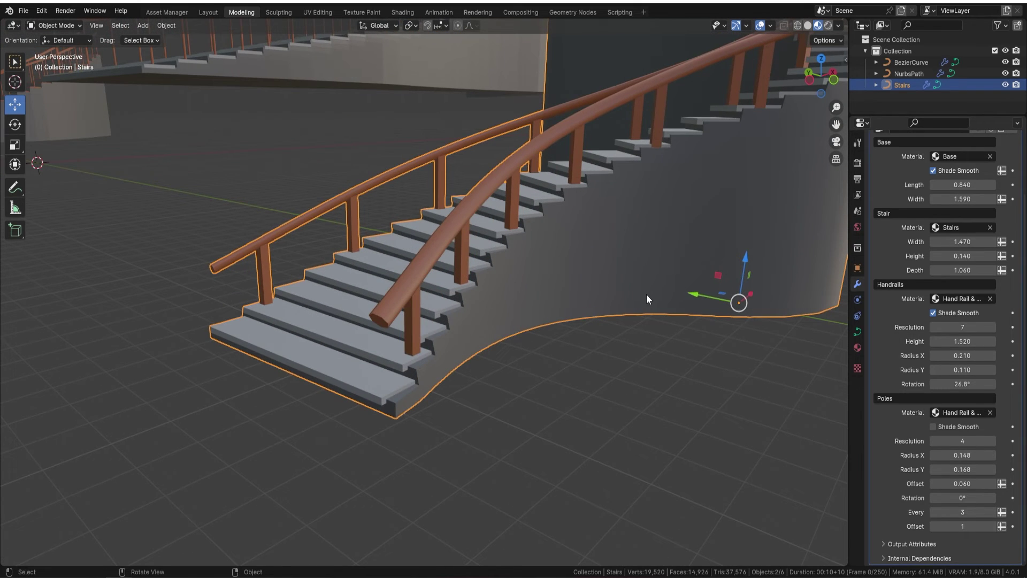
{"action": "scroll", "coordinate": [646, 295], "scroll_direction": "down", "scroll_amount": 4}
{"action": "middle_click_drag", "start_coordinate": [646, 294], "coordinate": [527, 304]}
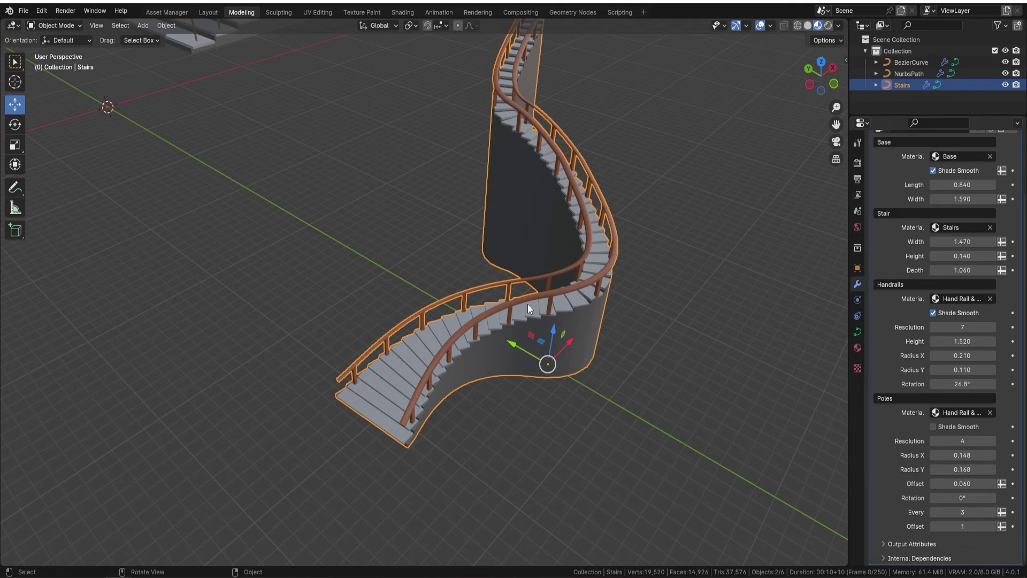
{"action": "middle_click_drag", "start_coordinate": [482, 252], "coordinate": [509, 257]}
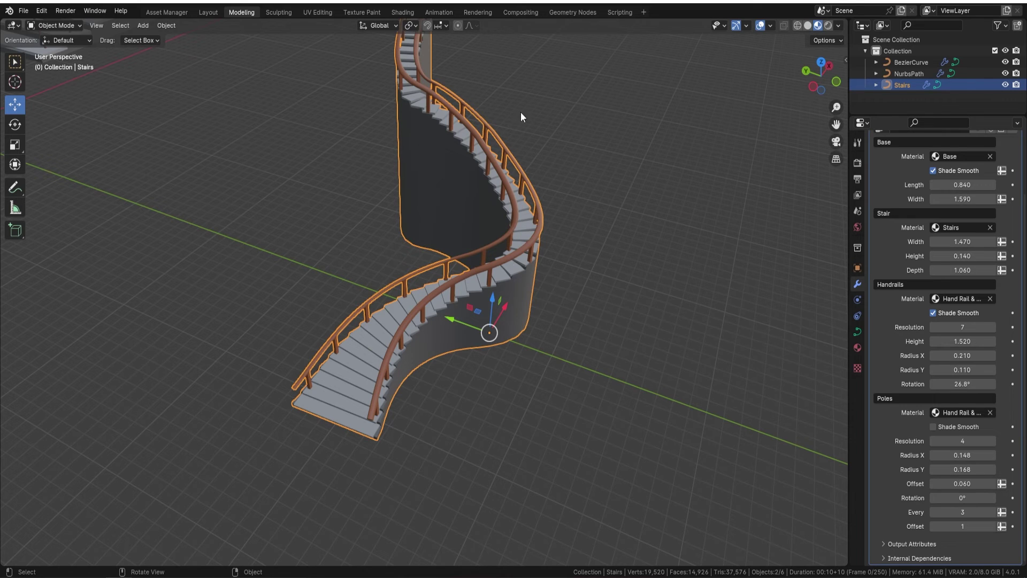
Switch to the Geometry Nodes workspace, enlarge the node editor, and frame the whole Stairs Grid Method tree.
{"action": "left_click", "coordinate": [570, 12]}
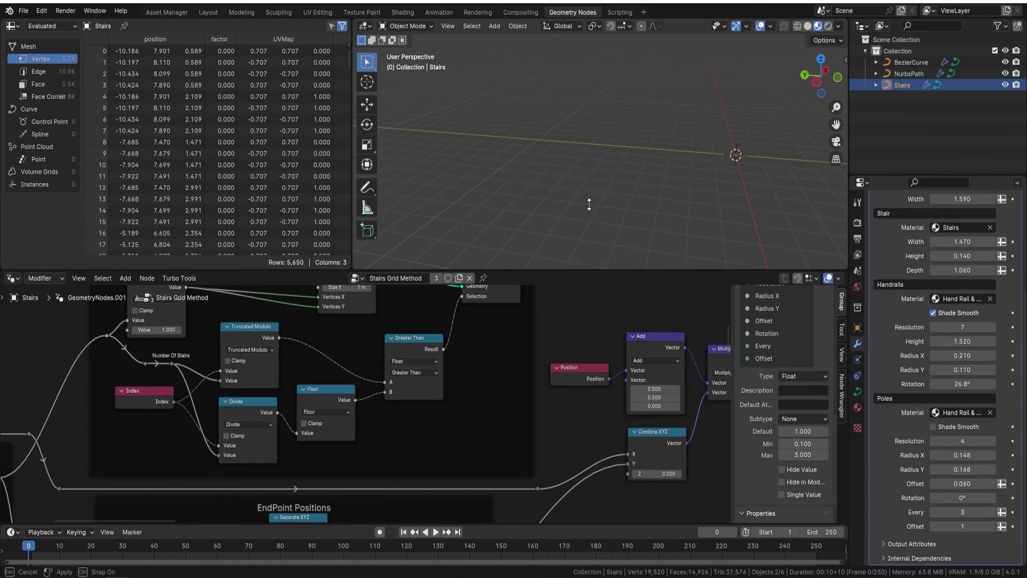
{"action": "left_click_drag", "start_coordinate": [586, 273], "coordinate": [567, 89]}
{"action": "scroll", "coordinate": [511, 245], "scroll_direction": "down", "scroll_amount": 4}
{"action": "middle_click_drag", "start_coordinate": [473, 271], "coordinate": [402, 201]}
{"action": "scroll", "coordinate": [204, 242], "scroll_direction": "up", "scroll_amount": 3}
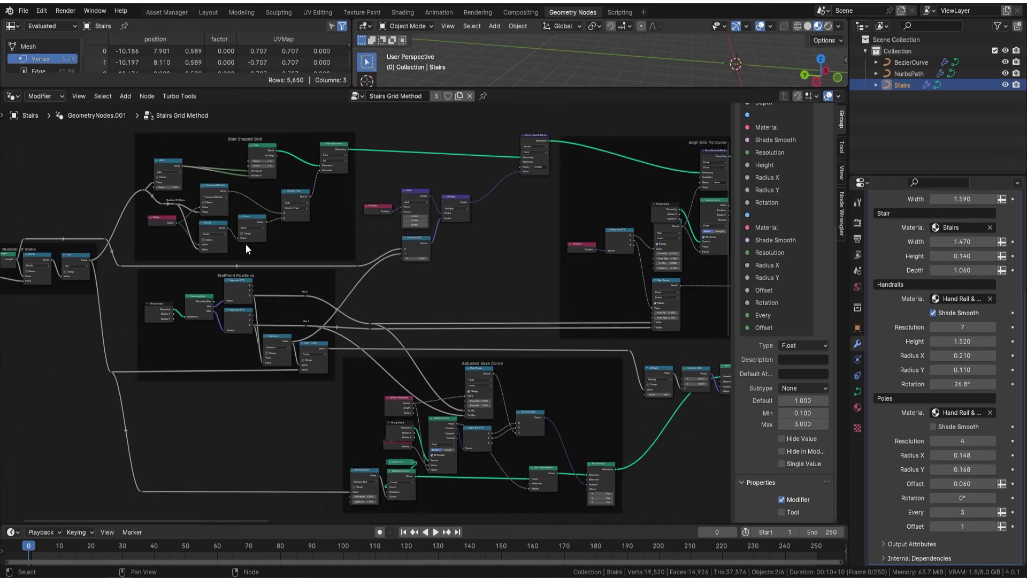
{"action": "scroll", "coordinate": [182, 252], "scroll_direction": "left", "scroll_amount": 5, "text": "ctrl"}
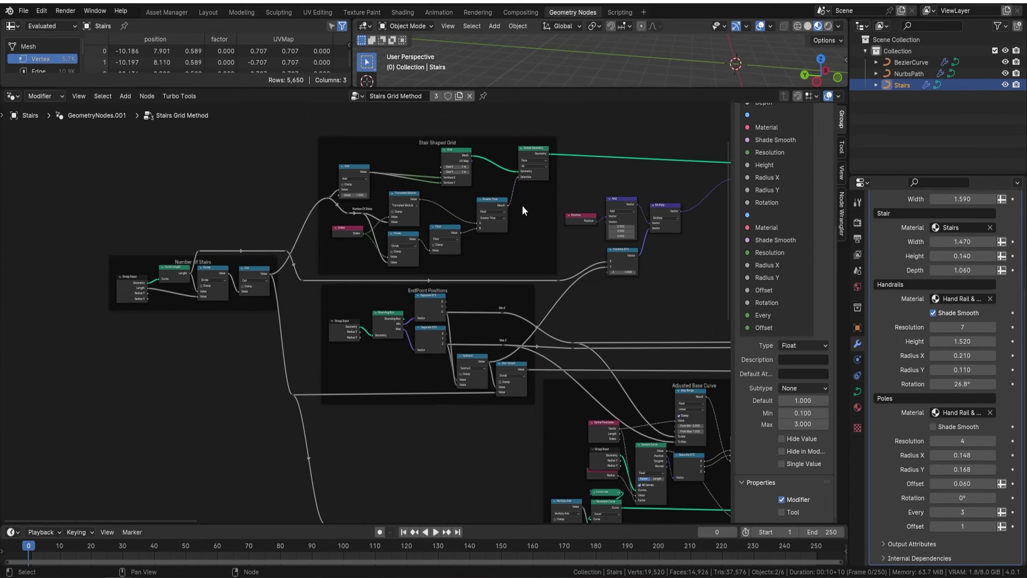
{"action": "scroll", "coordinate": [402, 168], "scroll_direction": "down", "scroll_amount": 2}
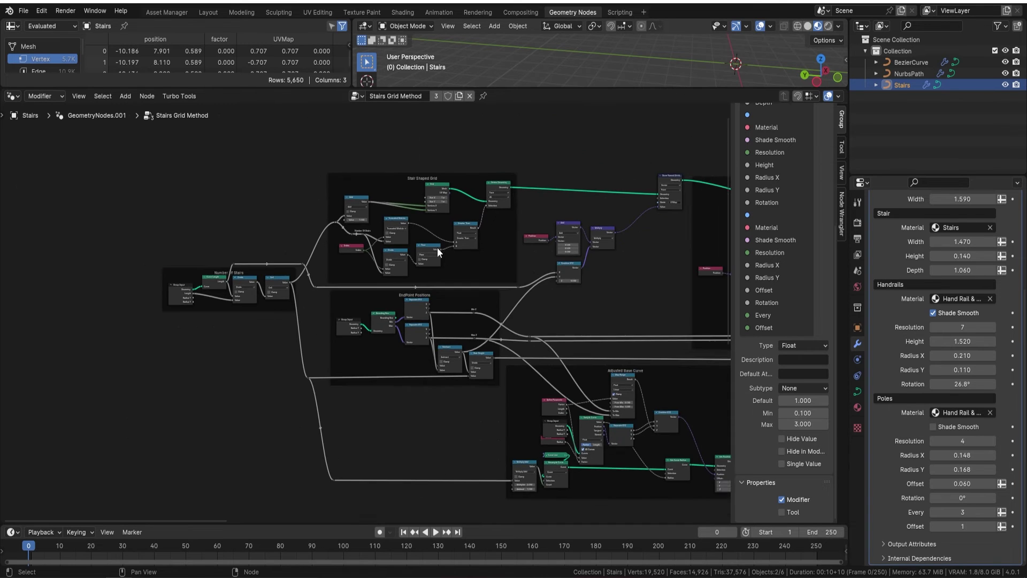
{"action": "scroll", "coordinate": [438, 248], "scroll_direction": "right", "scroll_amount": 4, "text": "ctrl"}
{"action": "middle_click_drag", "start_coordinate": [541, 317], "coordinate": [329, 320]}
{"action": "scroll", "coordinate": [438, 294], "scroll_direction": "down", "scroll_amount": 5}
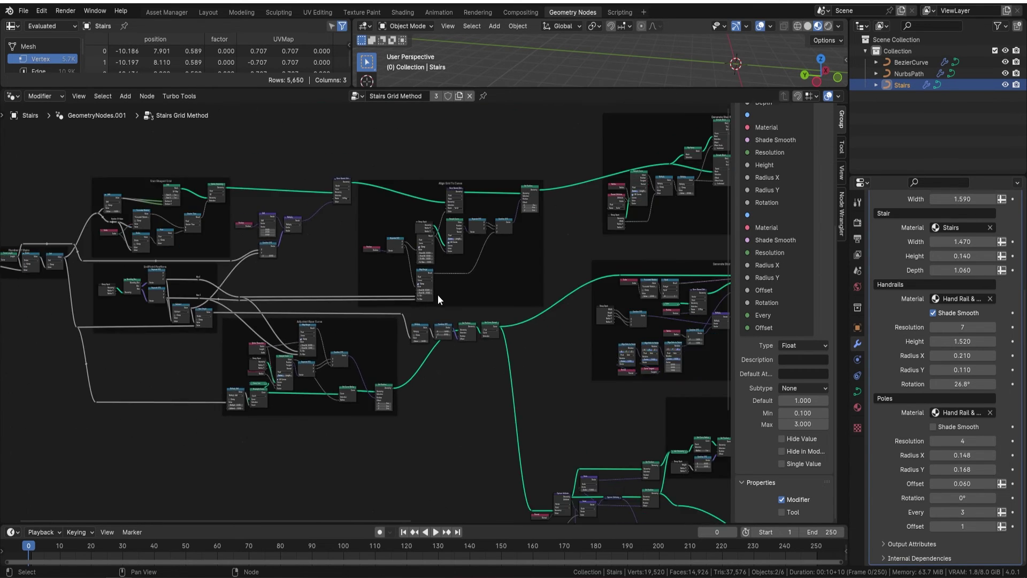
{"action": "middle_click_drag", "start_coordinate": [470, 280], "coordinate": [268, 255]}
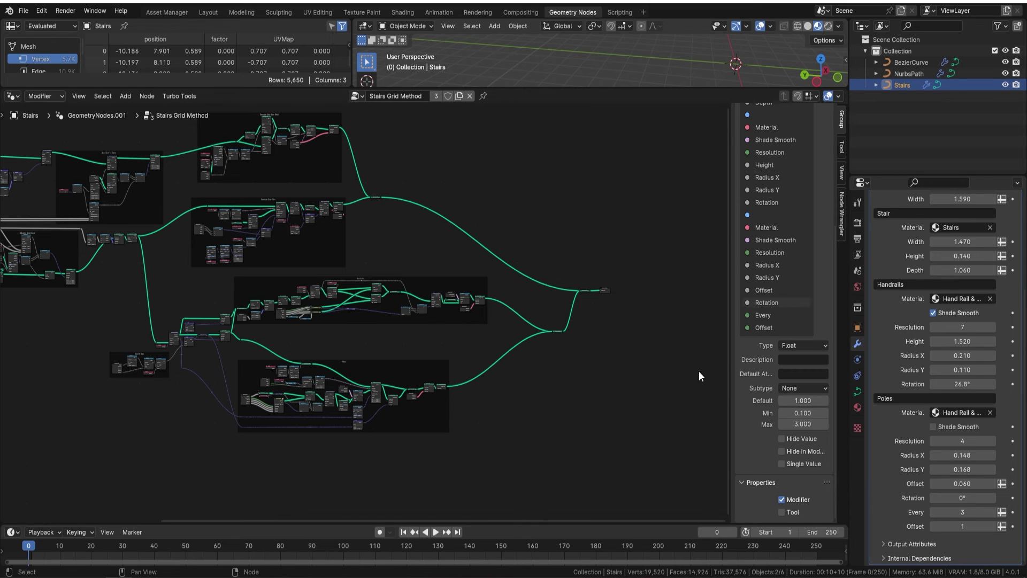
{"action": "scroll", "coordinate": [775, 176], "scroll_direction": "up", "scroll_amount": 4}
{"action": "scroll", "coordinate": [776, 139], "scroll_direction": "up", "scroll_amount": 3}
{"action": "scroll", "coordinate": [695, 187], "scroll_direction": "up", "scroll_amount": 2}
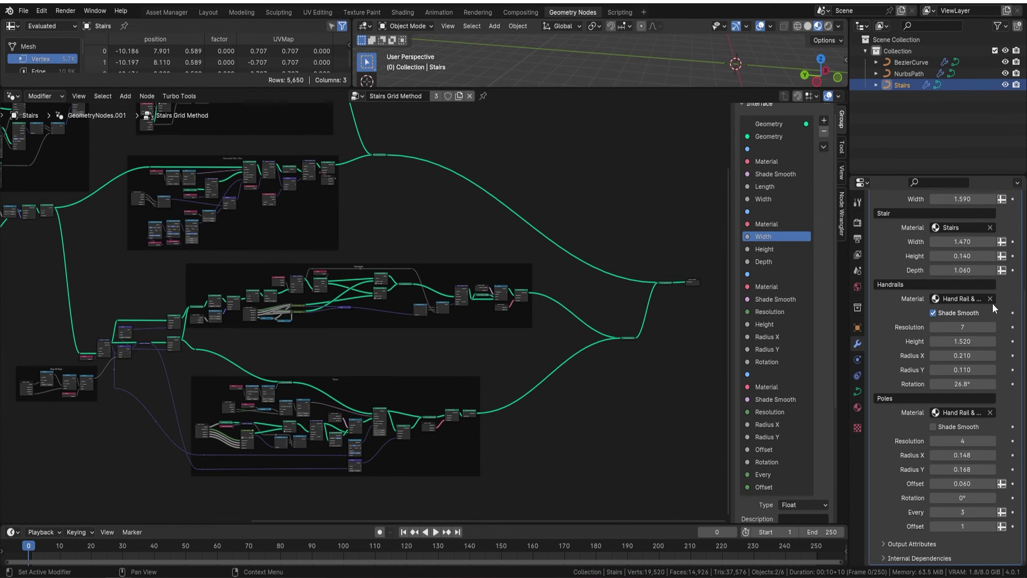
{"action": "scroll", "coordinate": [812, 299], "scroll_direction": "down", "scroll_amount": 4}
{"action": "scroll", "coordinate": [812, 300], "scroll_direction": "down", "scroll_amount": 3}
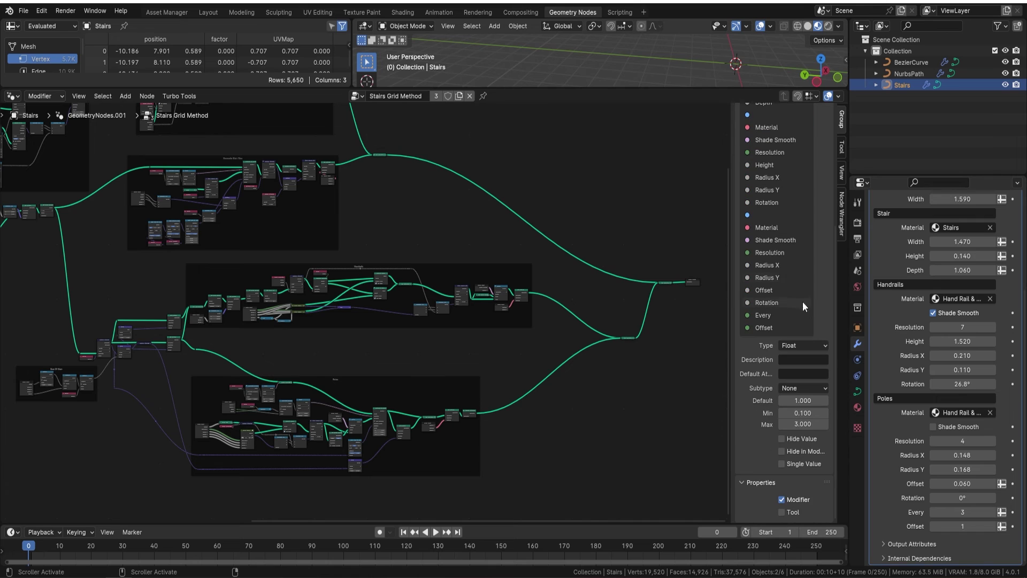